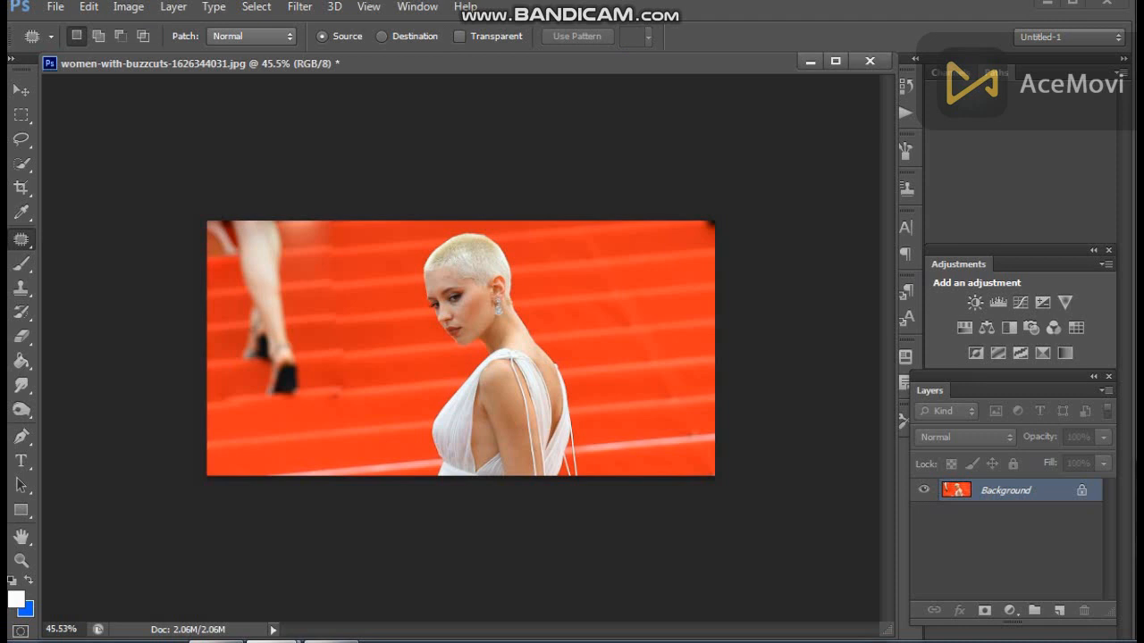
Try to remove the walking legs behind the buzz-cut woman by patching them with nearby red stairs.
left_click_drag(210, 374, 209, 234)
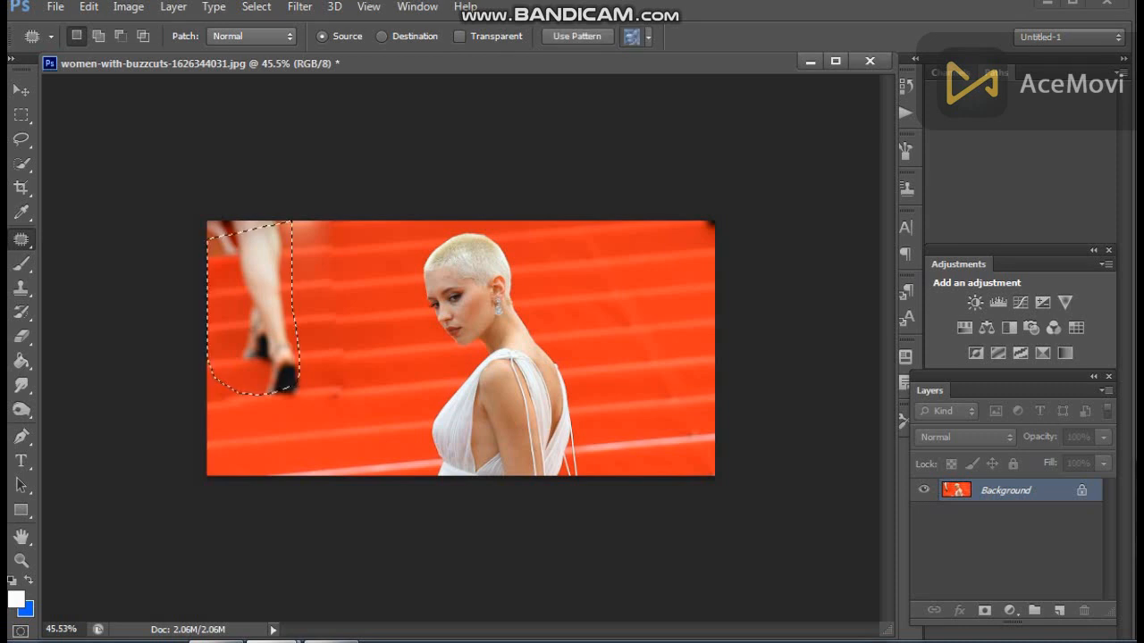
key("ctrl+d")
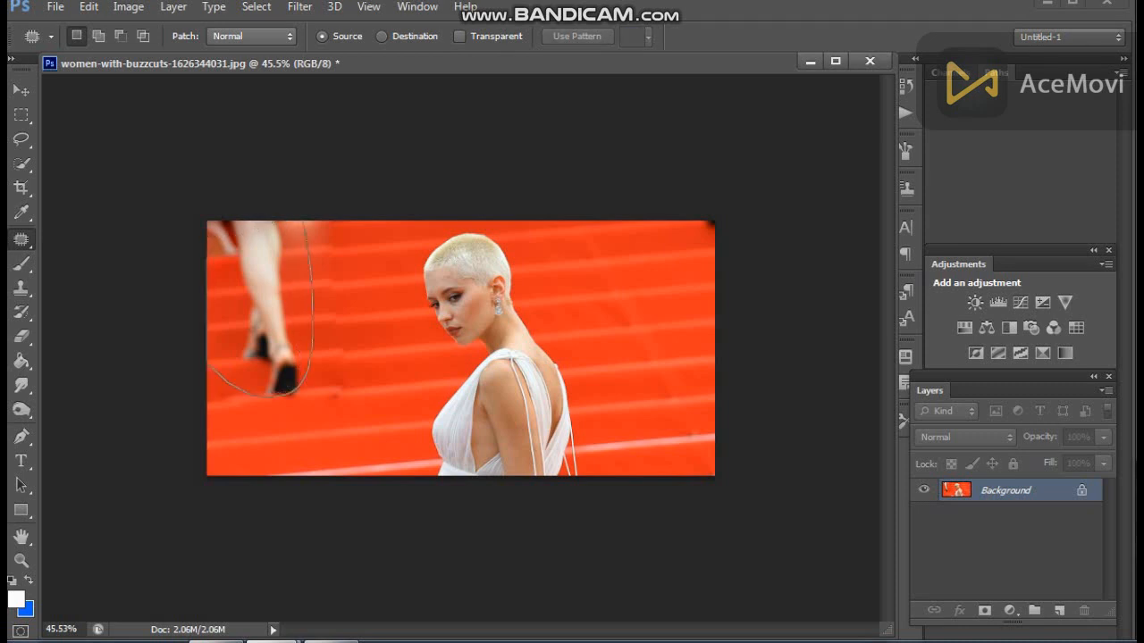
left_click_drag(209, 368, 208, 228)
left_click_drag(266, 306, 300, 306)
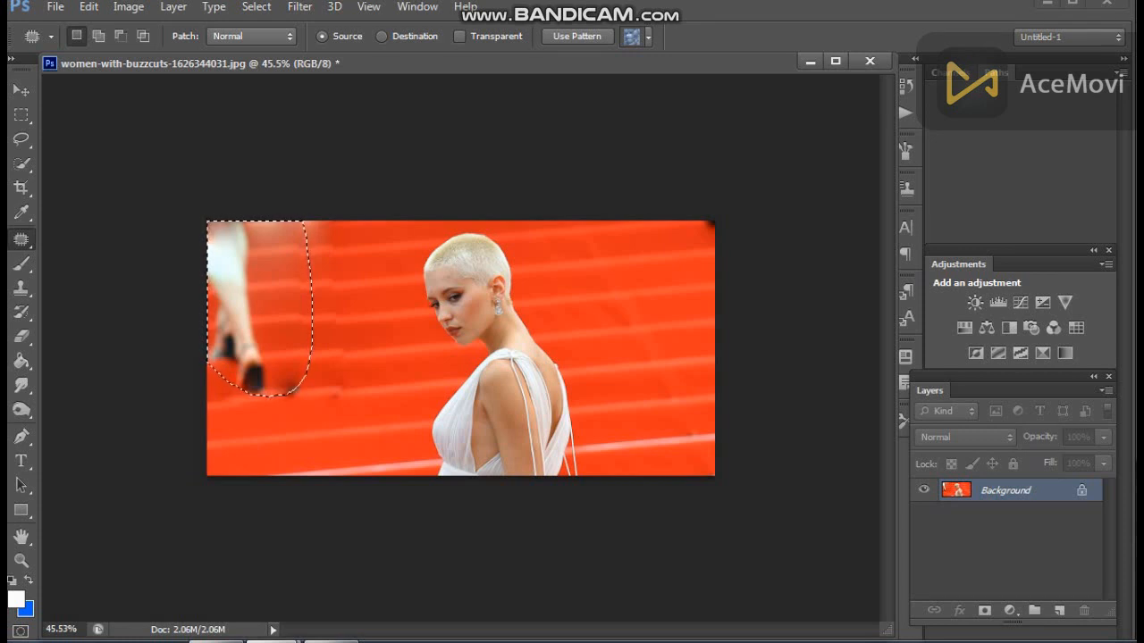
key("ctrl+d")
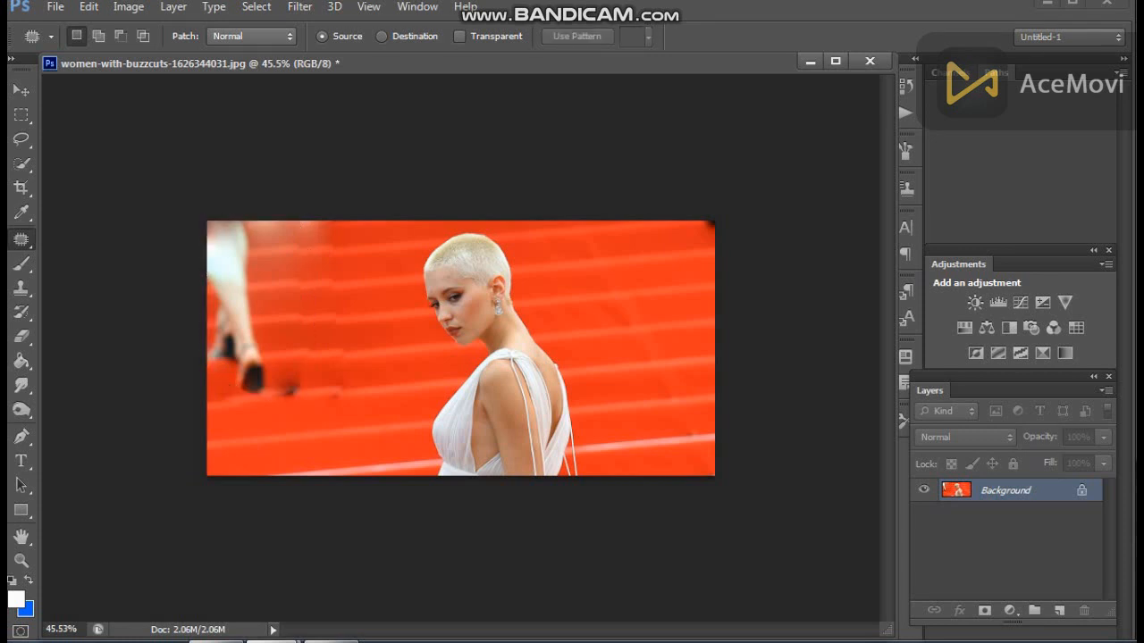
mouse_move(217, 379)
left_mouse_down()
mouse_move(209, 352)
mouse_move(367, 357)
mouse_move(344, 358)
left_mouse_up()
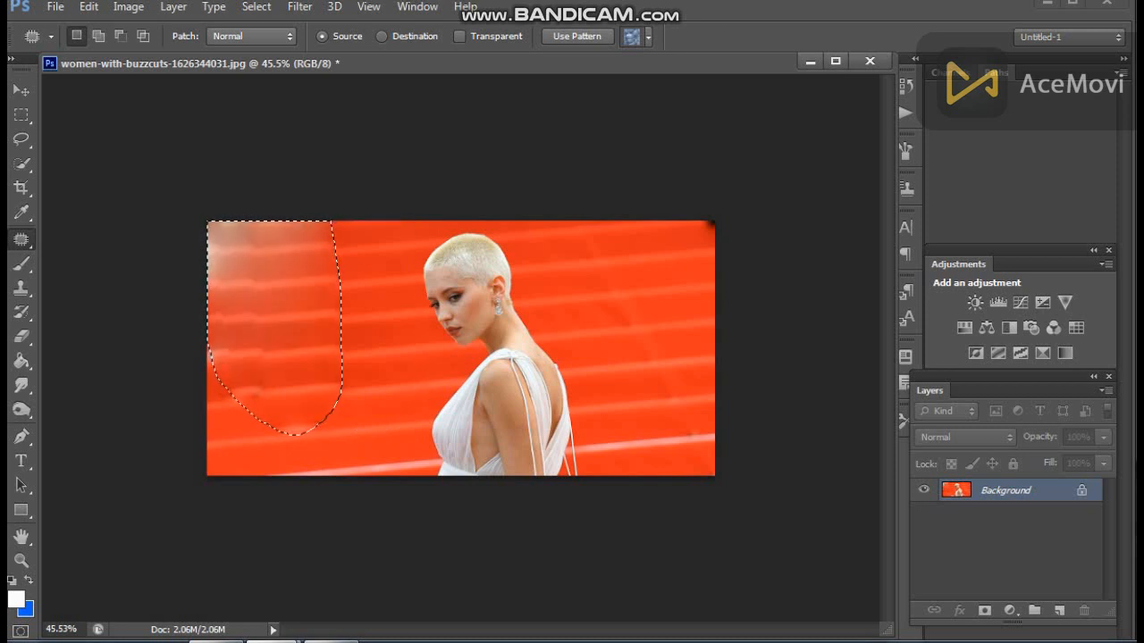
key("ctrl+d")
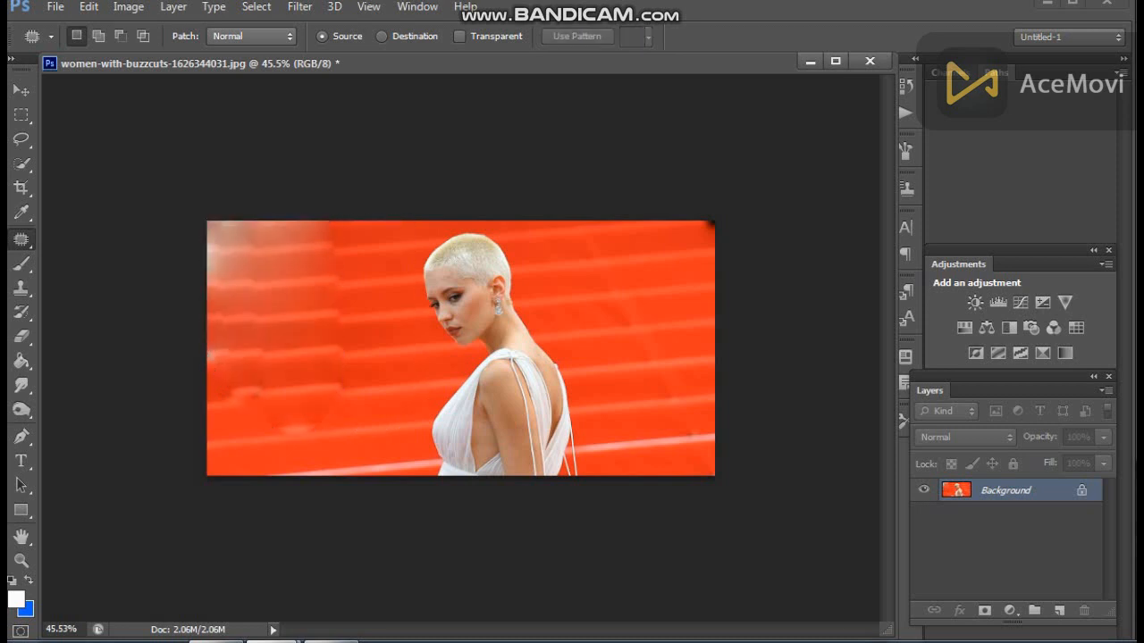
Try to patch the faded upper-left corner of the stairs and darken it with Curves, moving the black point to input 67, output 0.
left_click_drag(207, 220, 259, 218)
left_click_drag(236, 286, 668, 298)
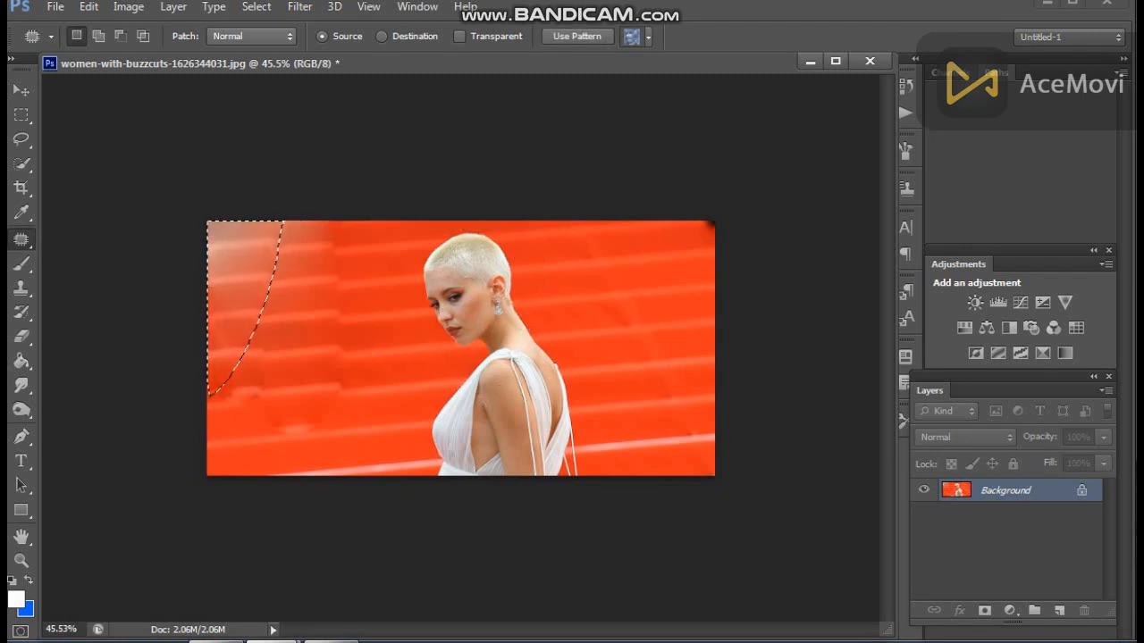
key("ctrl+m")
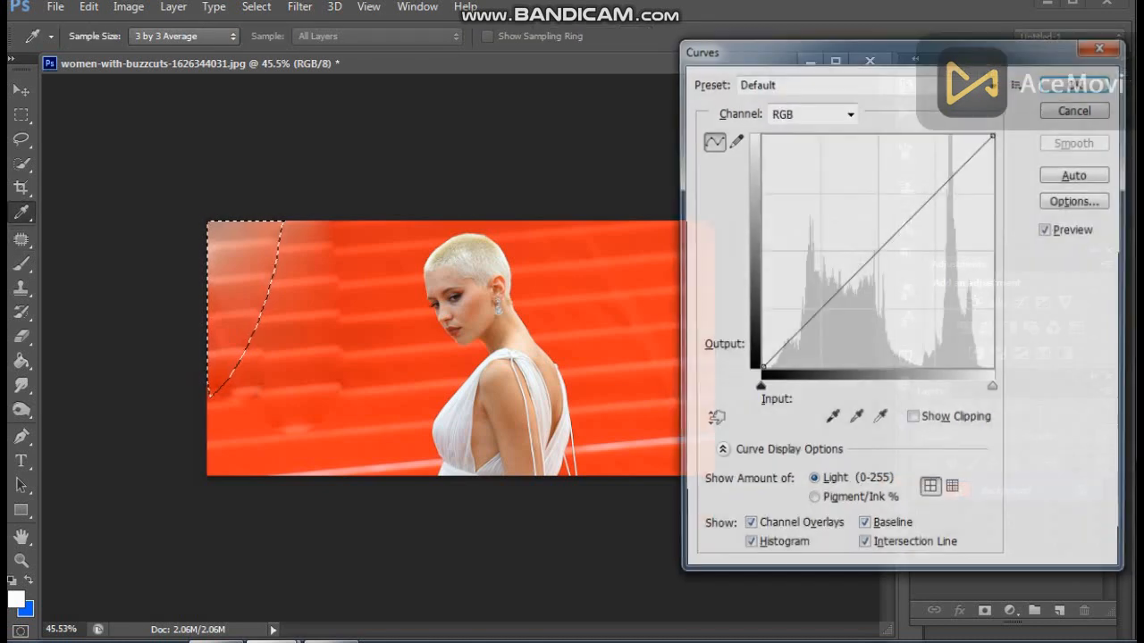
left_click_drag(763, 367, 822, 368)
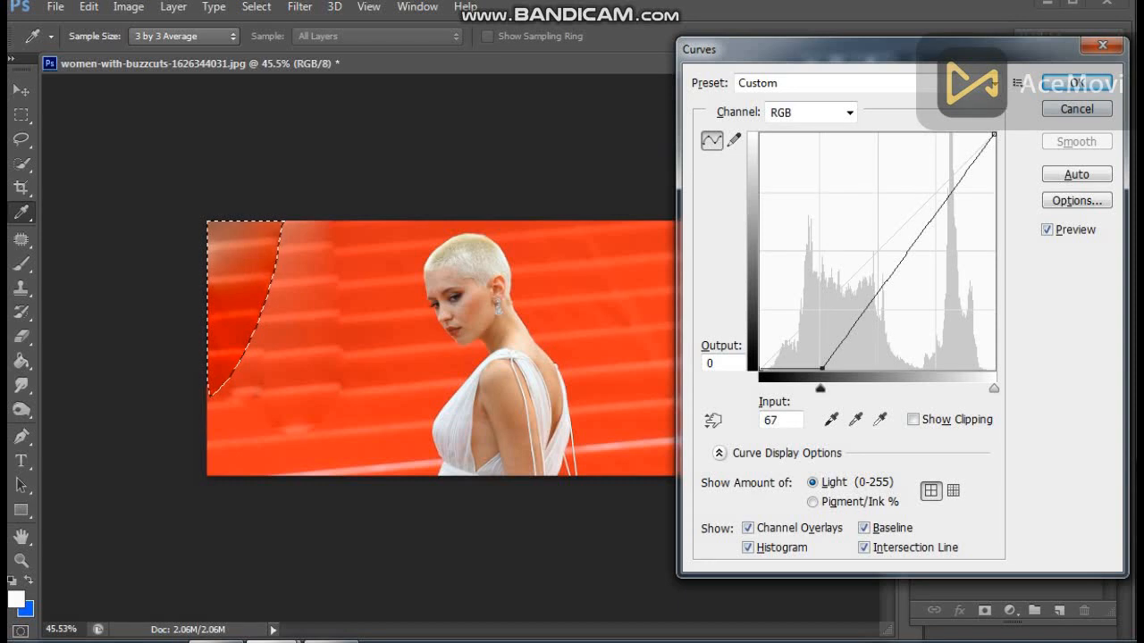
key("Return")
key("ctrl+d")
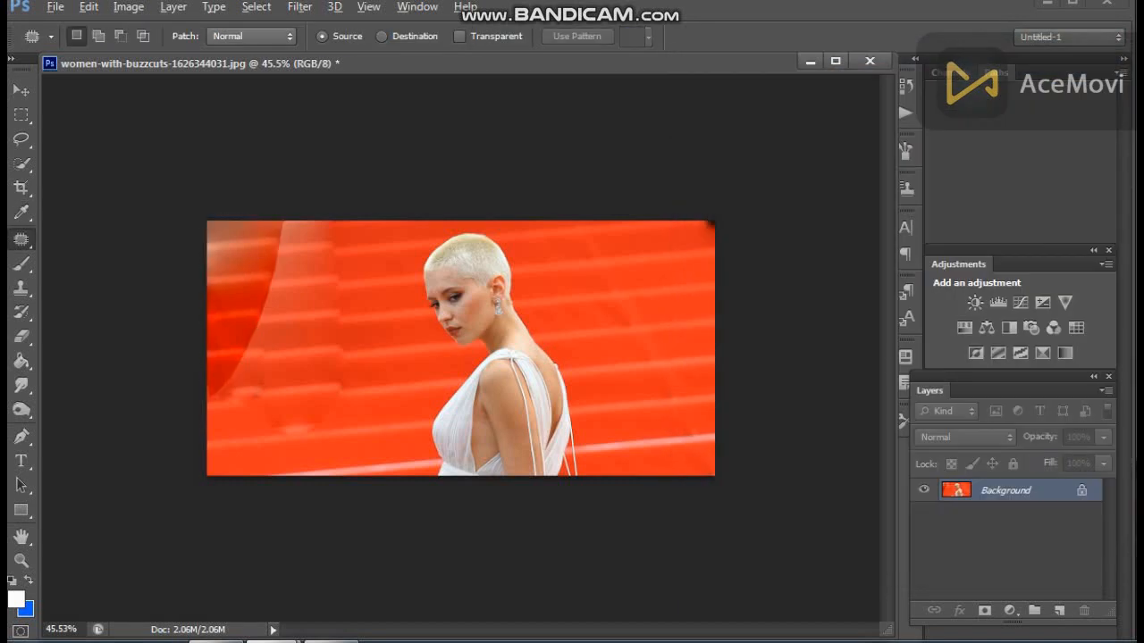
Undo the Curves darkening and the patches on the red-stairs photo.
key("ctrl+alt+z")
key("ctrl+alt+z")
key("ctrl+alt+z")
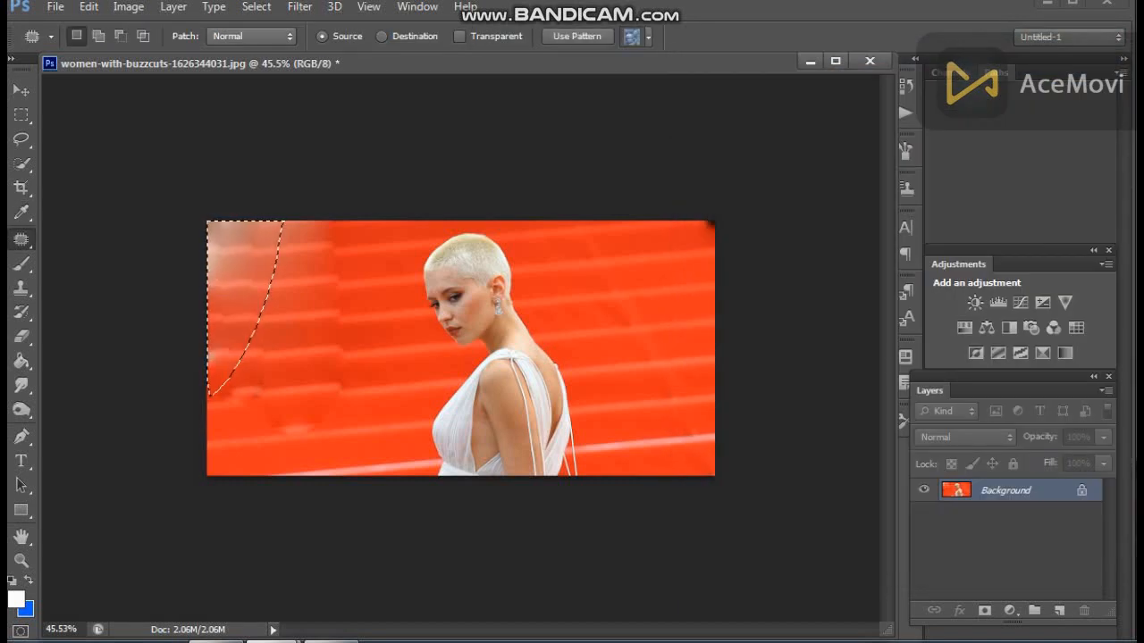
key("ctrl+alt+z")
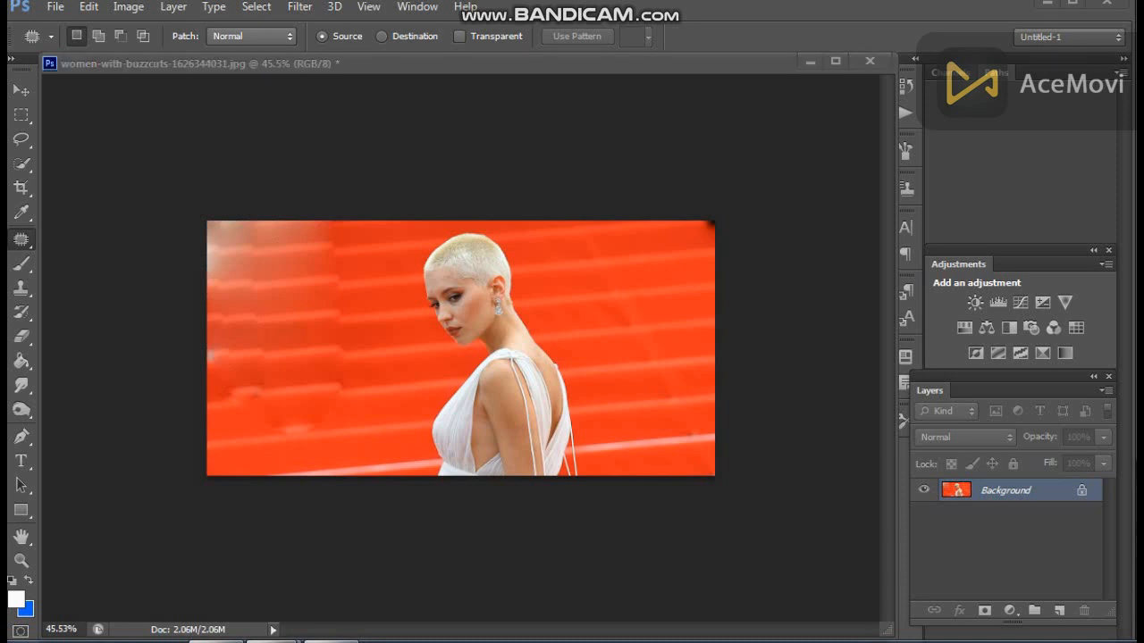
key("ctrl+alt+z")
right_click(21, 240)
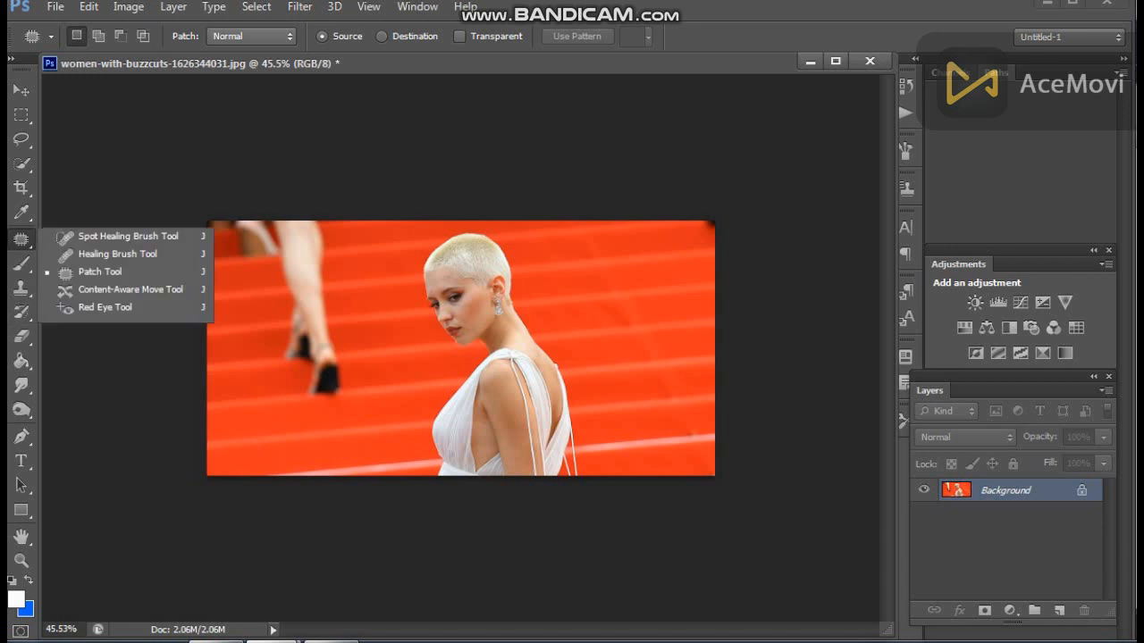
key("Escape")
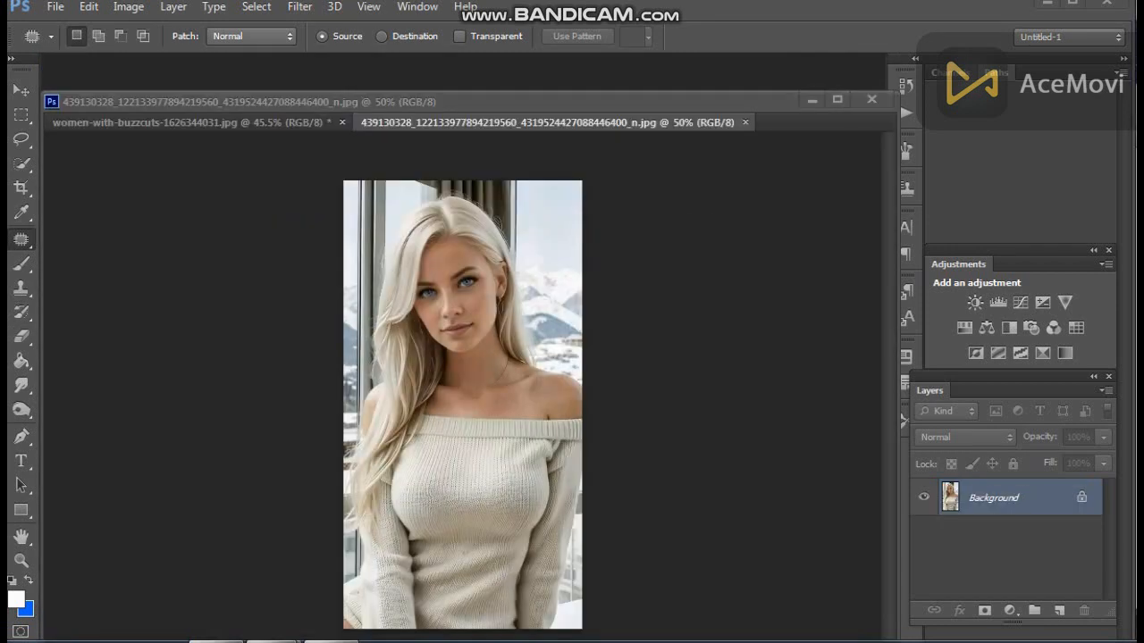
Float the blonde portrait in its own window and quick-select the long hair left of her face with a size 35 brush.
left_click_drag(546, 122, 437, 134)
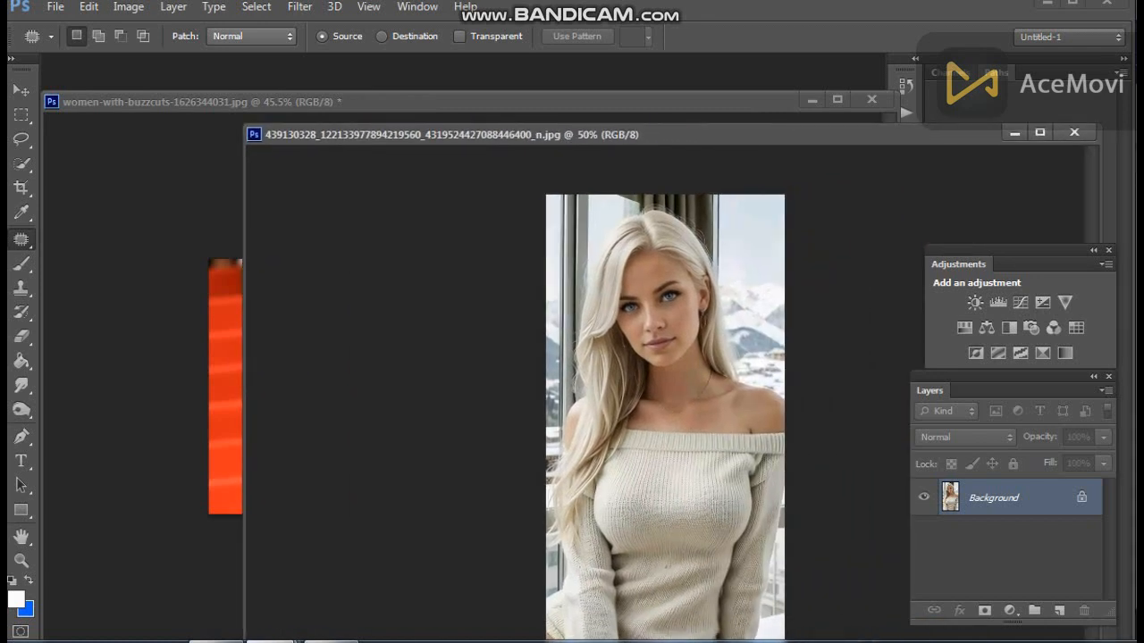
key("w")
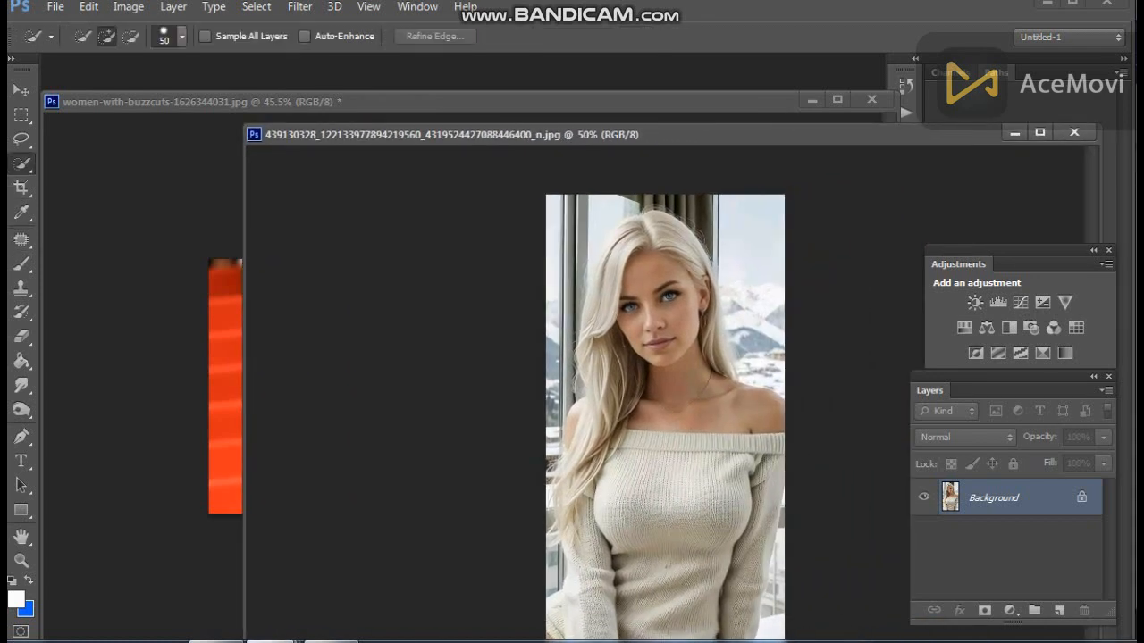
key("bracketleft")
mouse_move(636, 228)
left_mouse_down()
mouse_move(597, 328)
mouse_move(613, 409)
mouse_move(552, 476)
left_mouse_up()
left_click_drag(601, 444, 567, 514)
Subtract the window background above and beside the hair from the selection with the Lasso tool.
key("l")
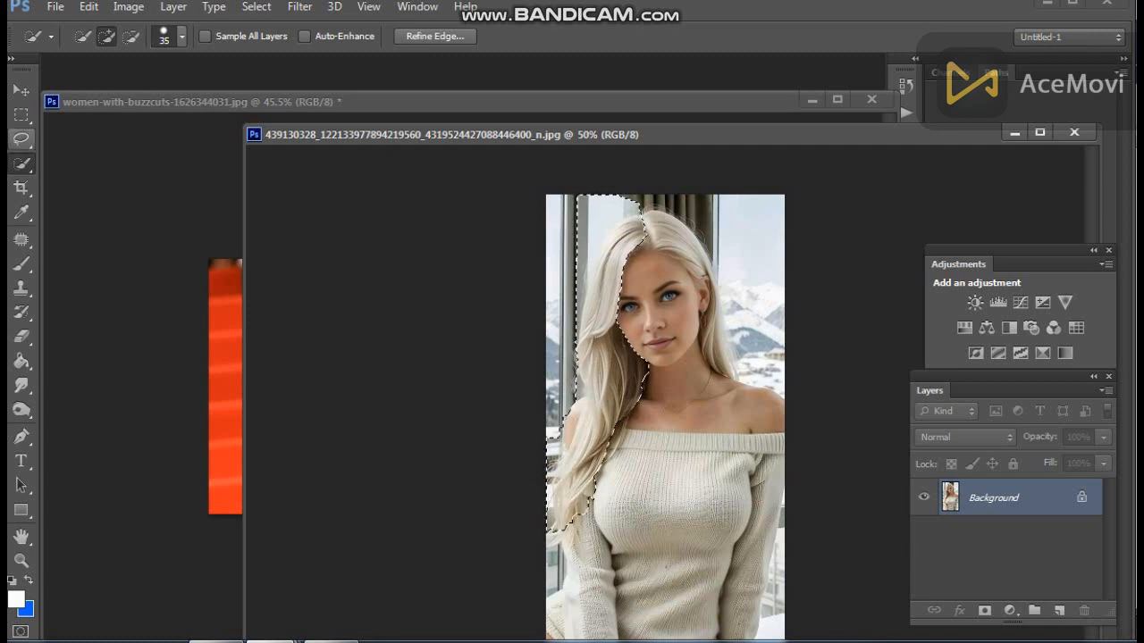
key("alt")
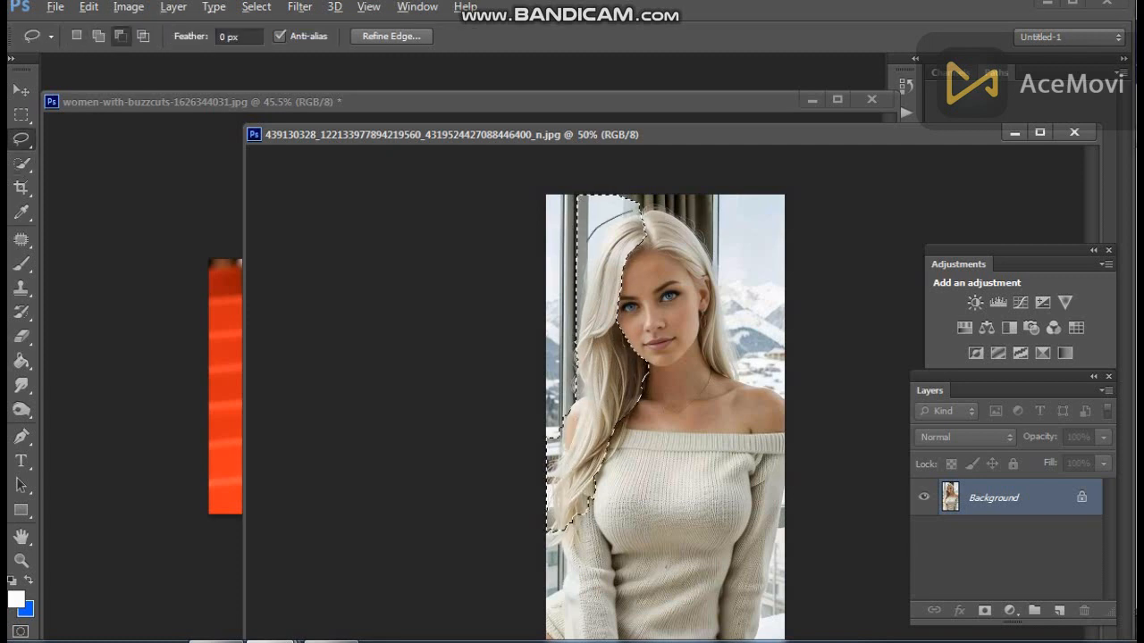
scroll(664, 378, "up", 5)
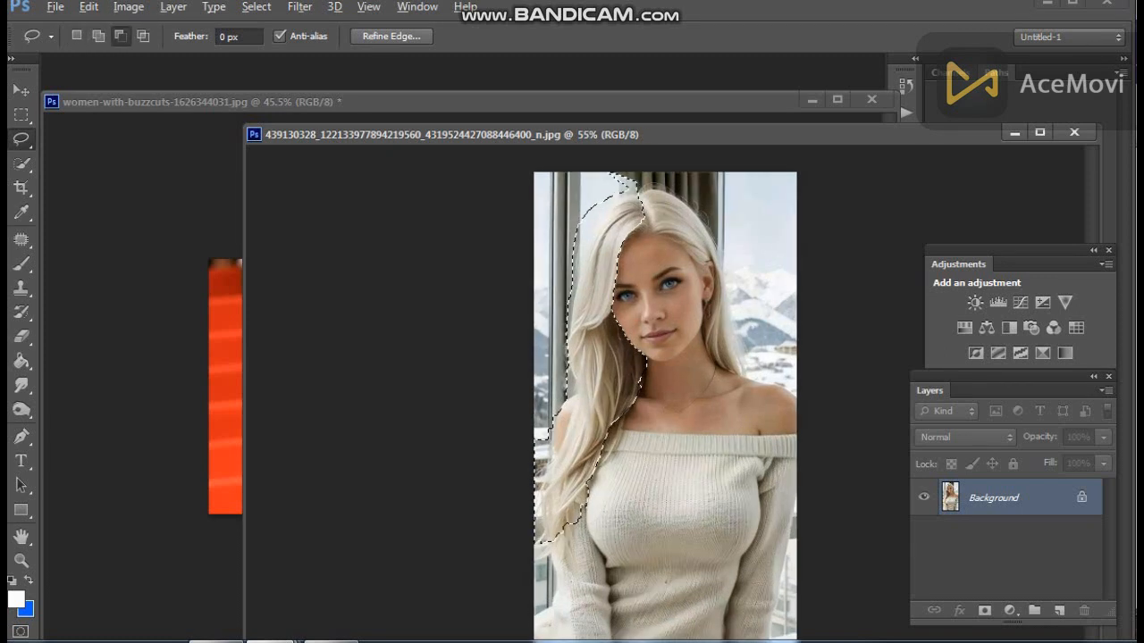
scroll(665, 379, "up", 2)
key("alt")
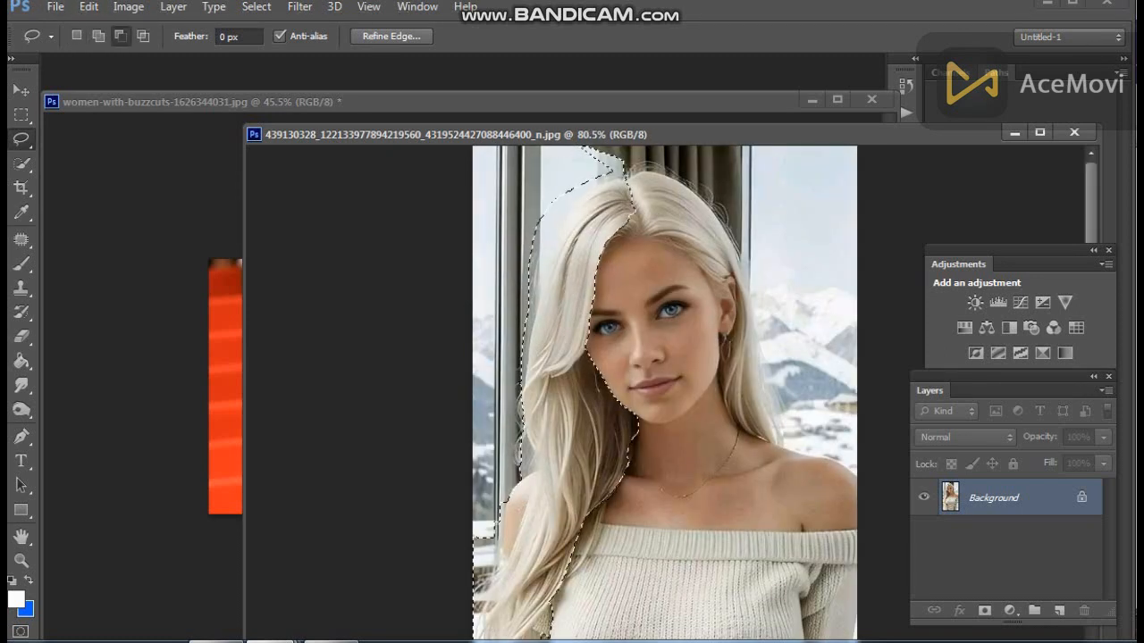
left_click_drag(582, 149, 629, 173)
key("alt")
mouse_move(572, 209)
left_mouse_down()
mouse_move(524, 330)
mouse_move(498, 174)
mouse_move(594, 164)
left_mouse_up()
key("alt")
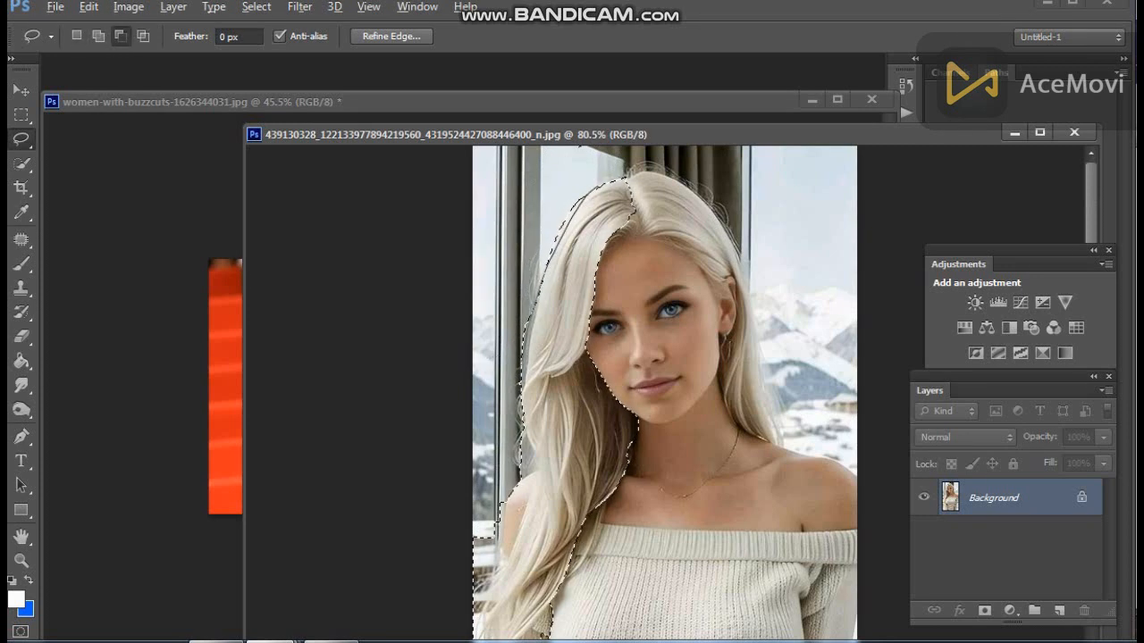
left_click_drag(581, 149, 615, 174)
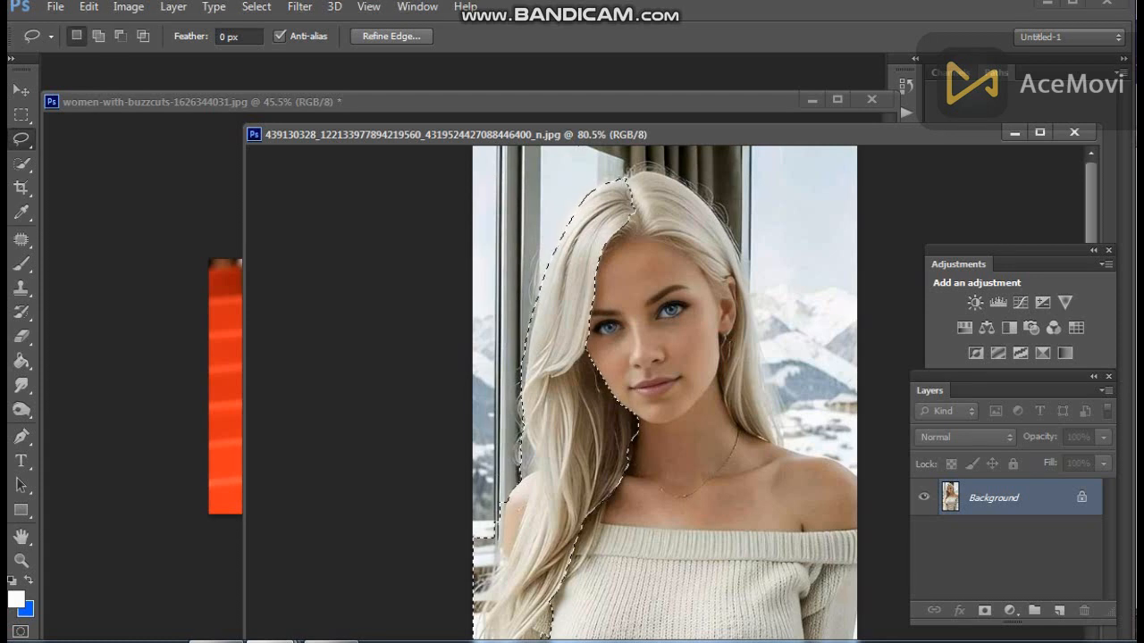
Trim the background next to the lower hair ends out of the Lasso selection.
scroll(625, 322, "up", 2)
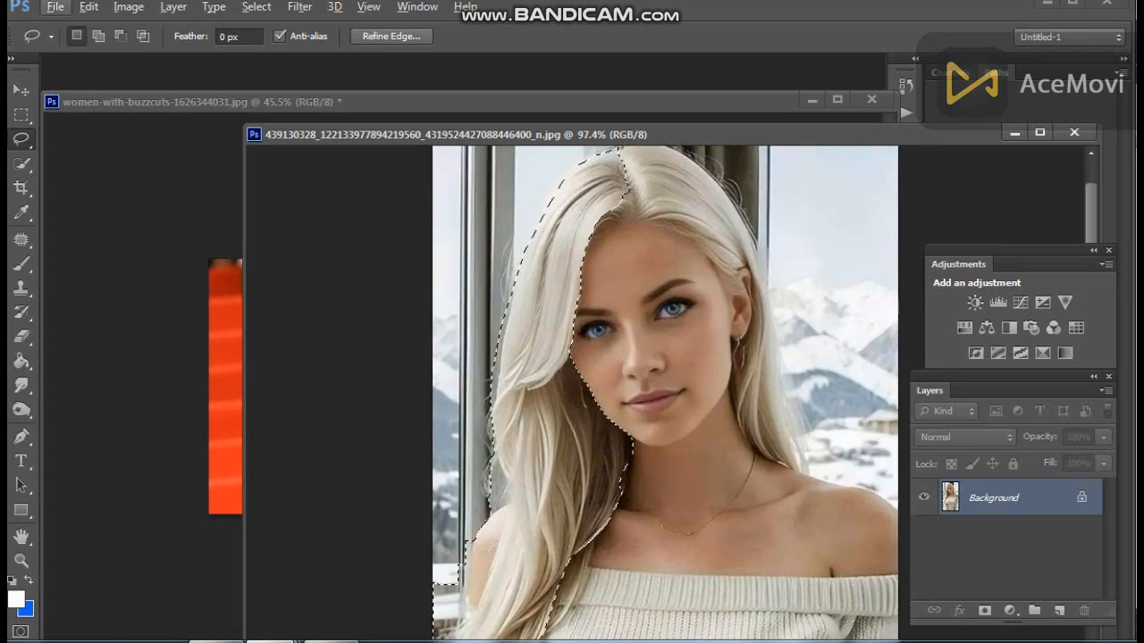
scroll(625, 321, "up", 1)
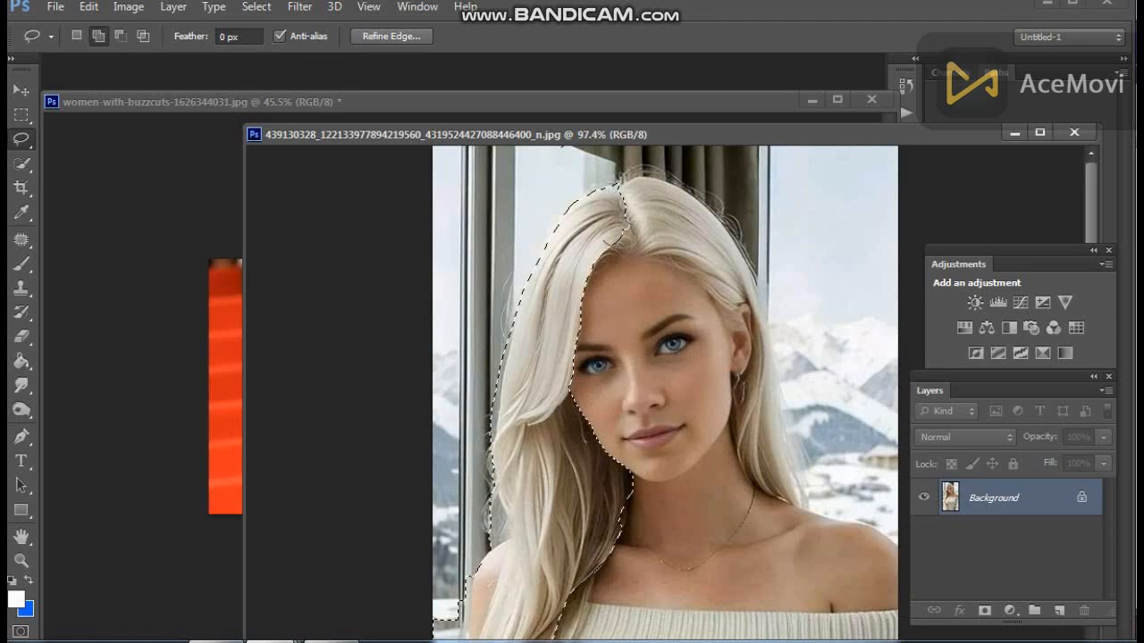
scroll(664, 393, "down", 5)
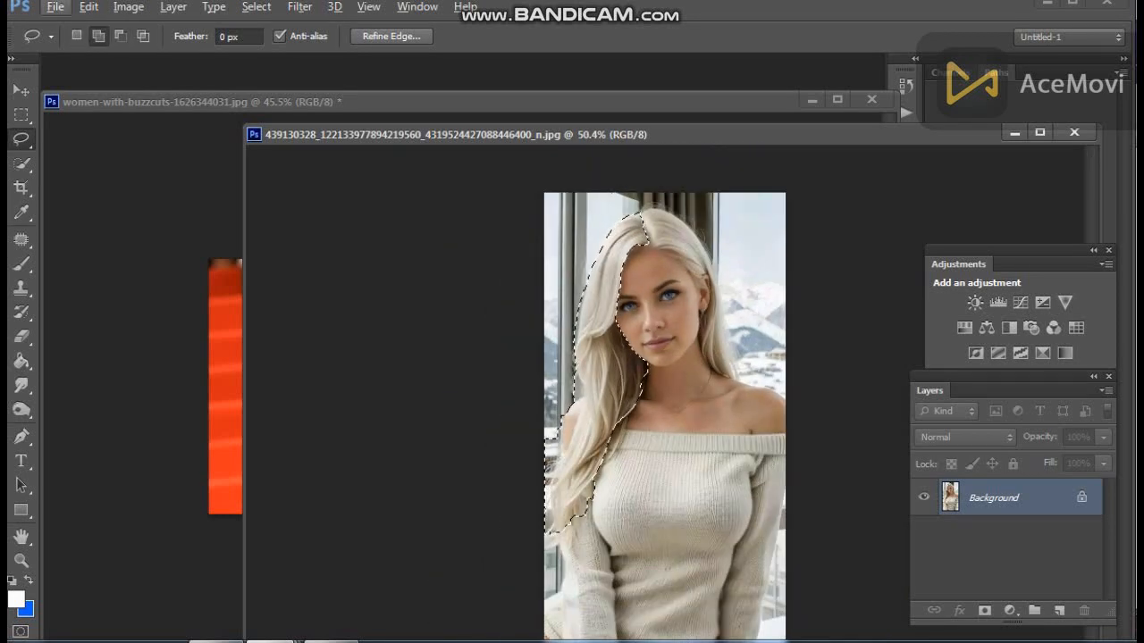
key("alt")
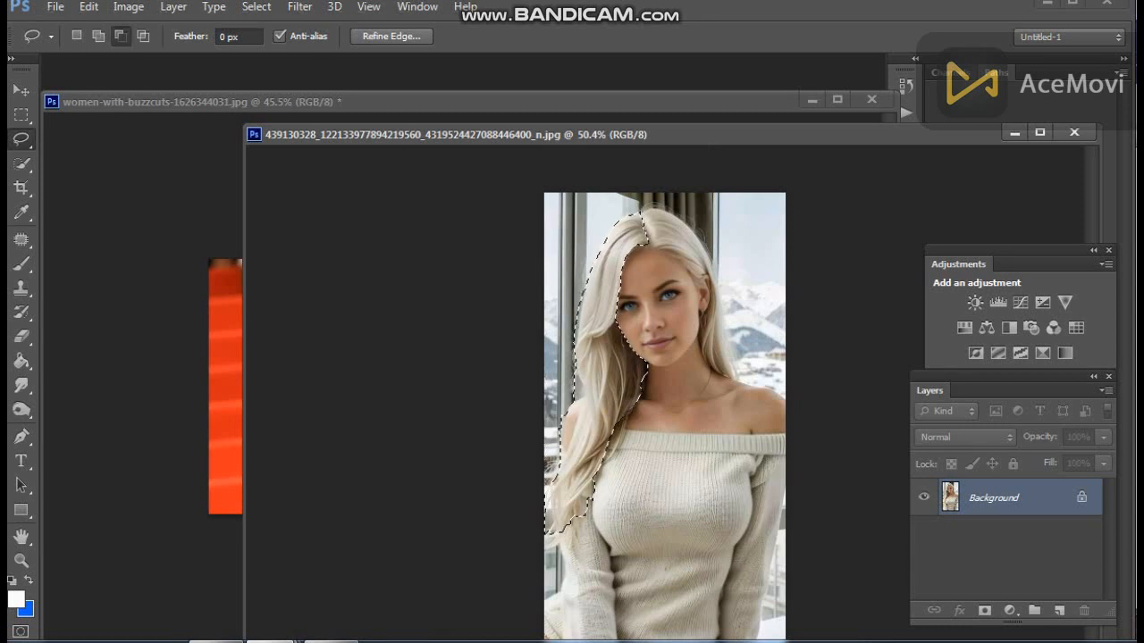
Feather the hair selection by 3.1 pixels and copy the hair into the red-stairs photo, between the walking legs and the woman.
right_click(566, 224)
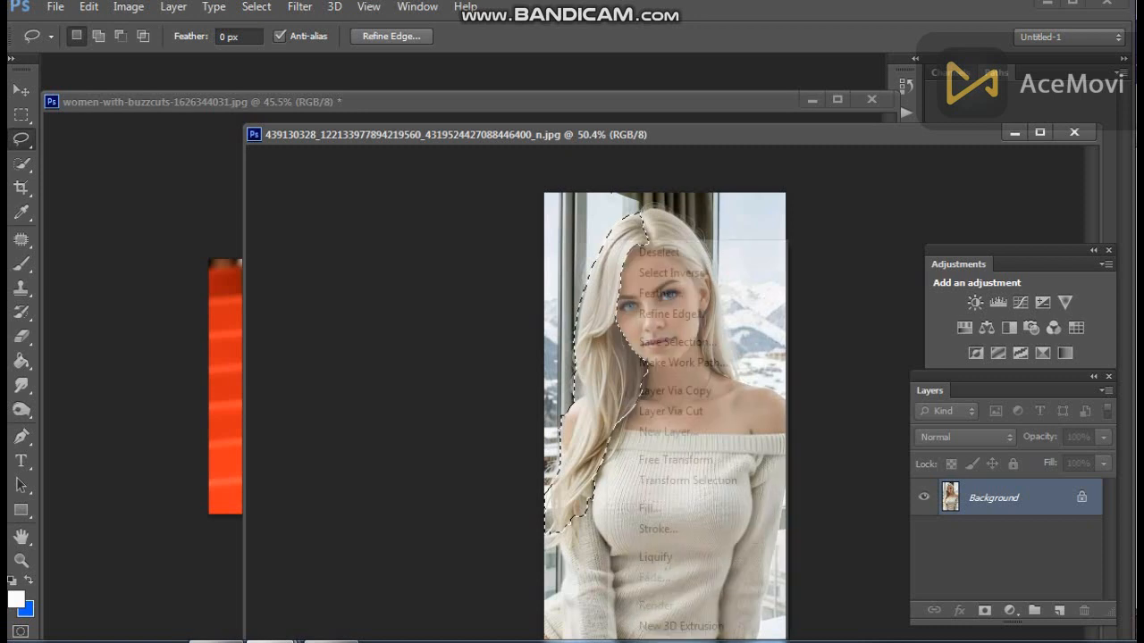
left_click(638, 293)
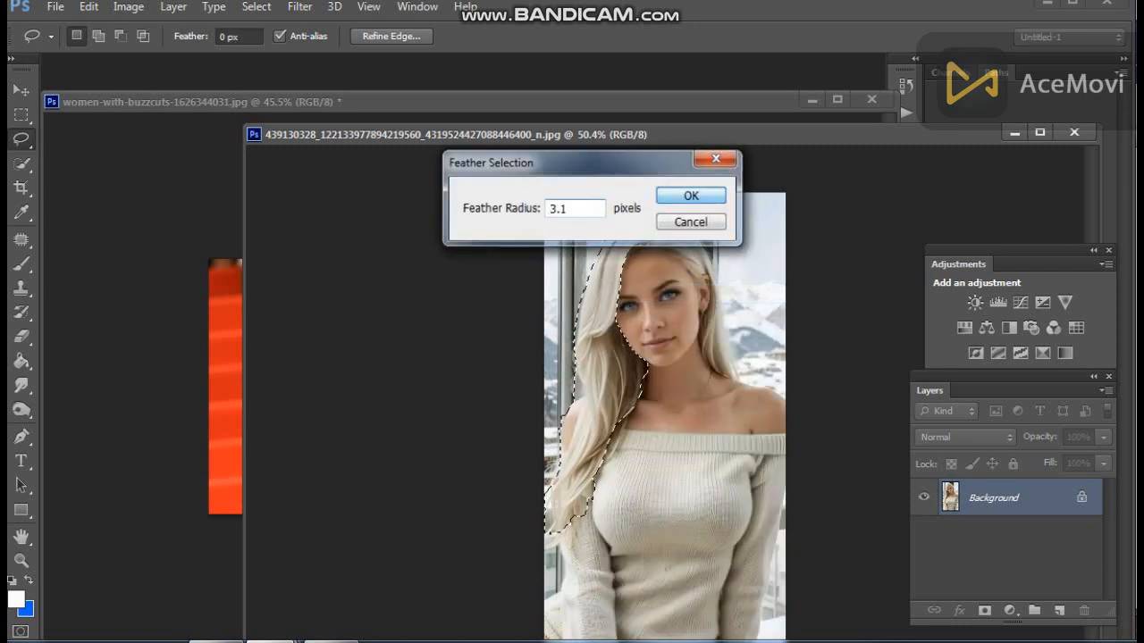
key("Return")
key("v")
left_click_drag(597, 358, 205, 402)
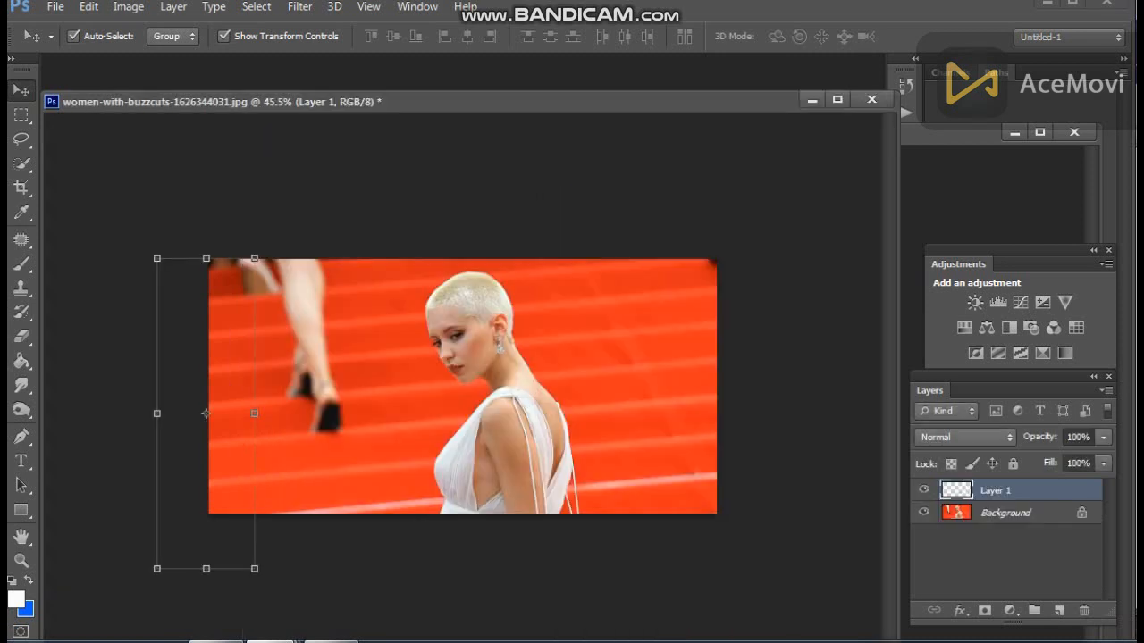
left_click_drag(222, 300, 342, 303)
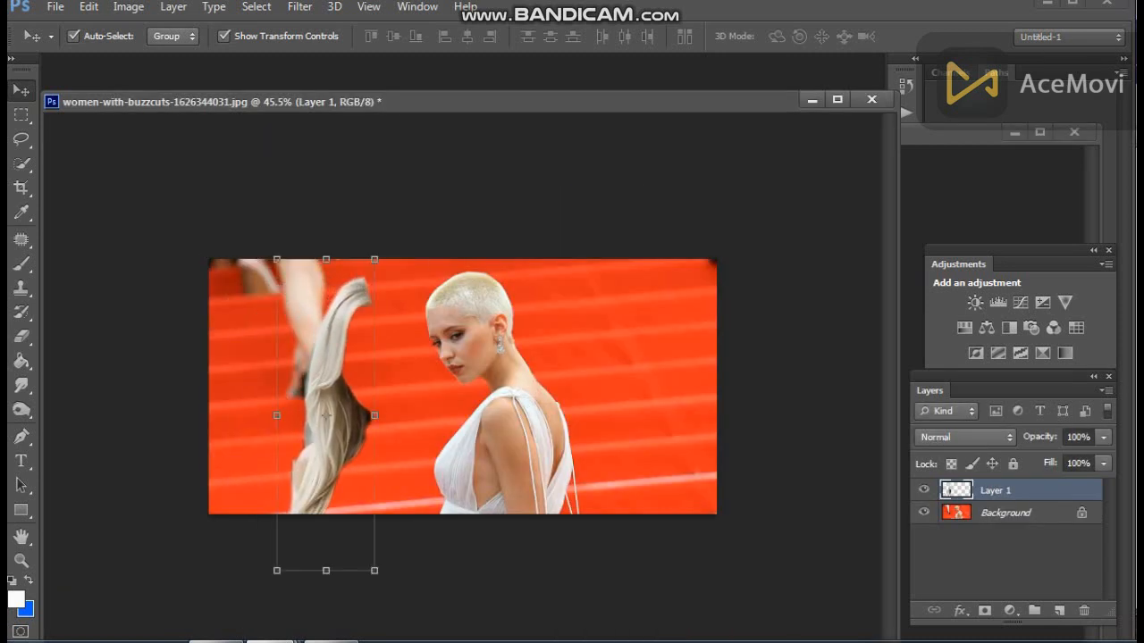
Undo placing the hair layer in the red-stairs photo and move that photo's window further down.
key("ctrl+alt+z")
key("ctrl+alt+z")
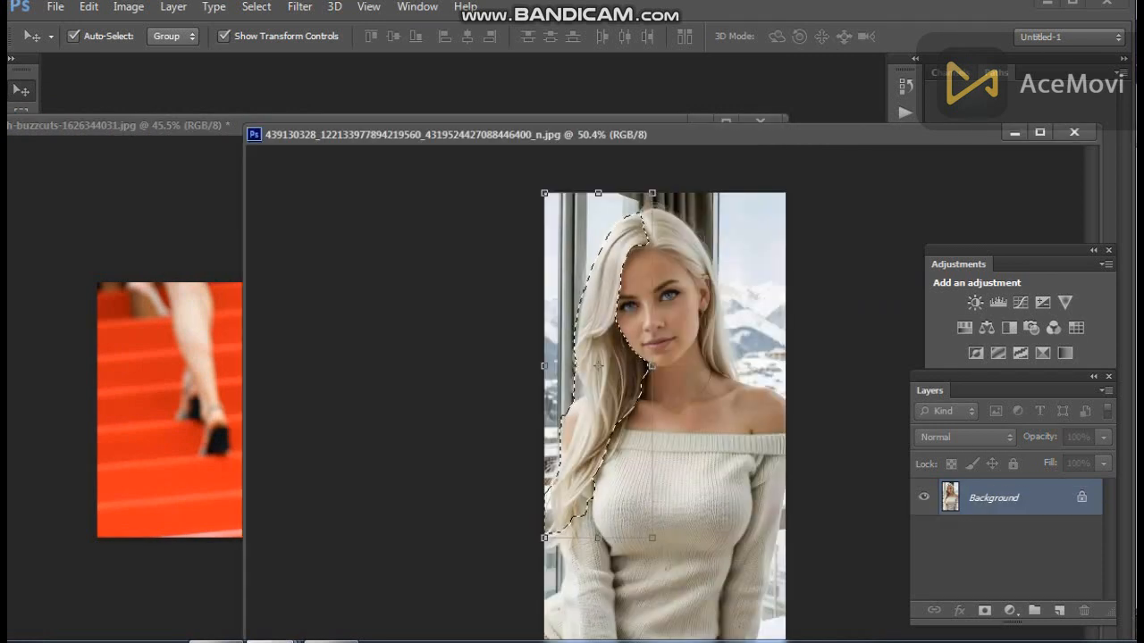
left_click_drag(160, 126, 163, 188)
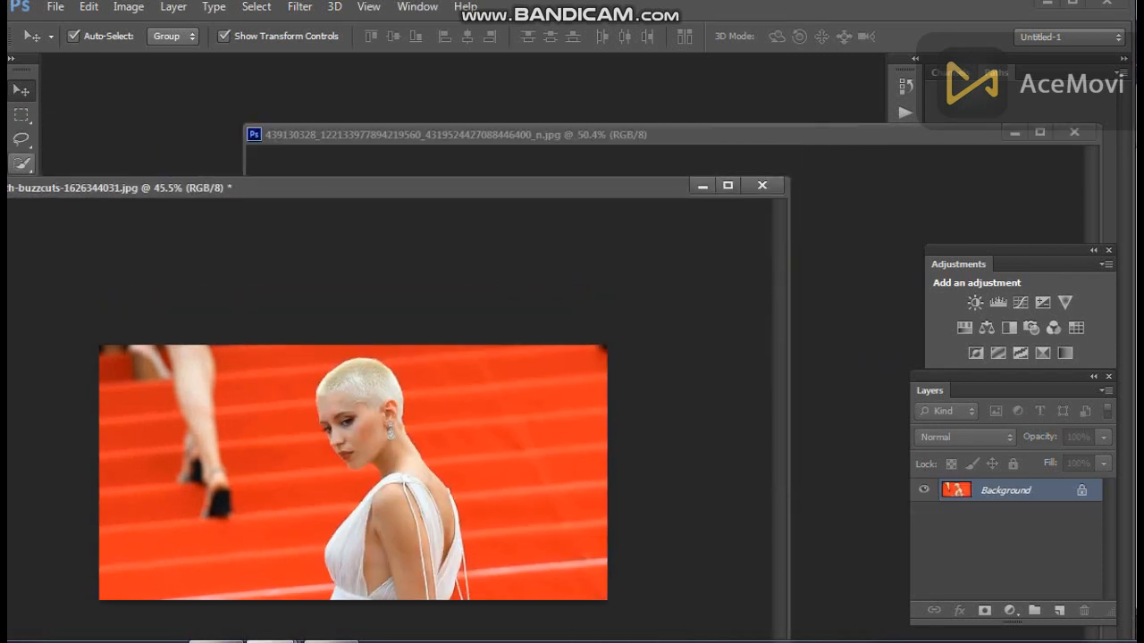
Return to the blonde portrait and feather its hair selection by 7 pixels.
left_click(21, 164)
left_click(500, 135)
right_click(600, 234)
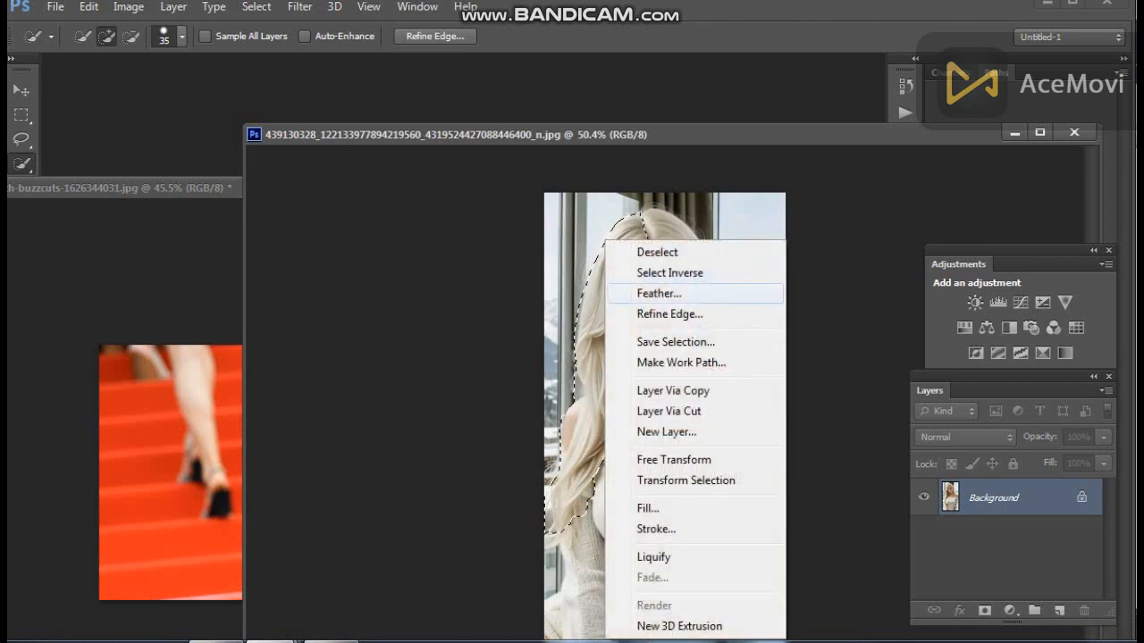
left_click(636, 294)
type("7.")
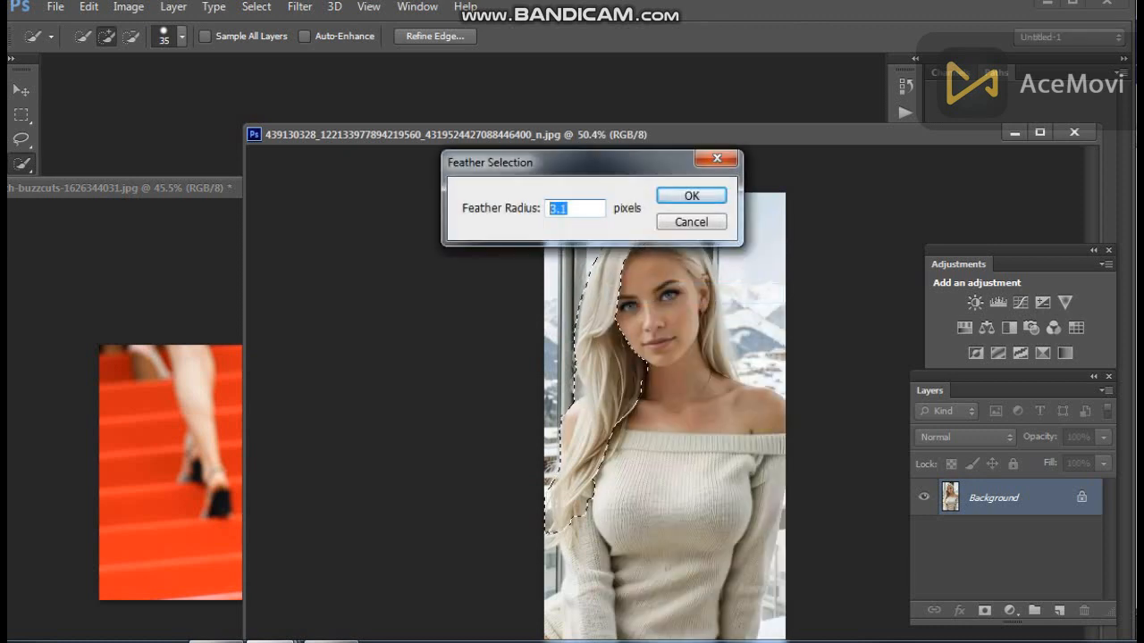
key("Return")
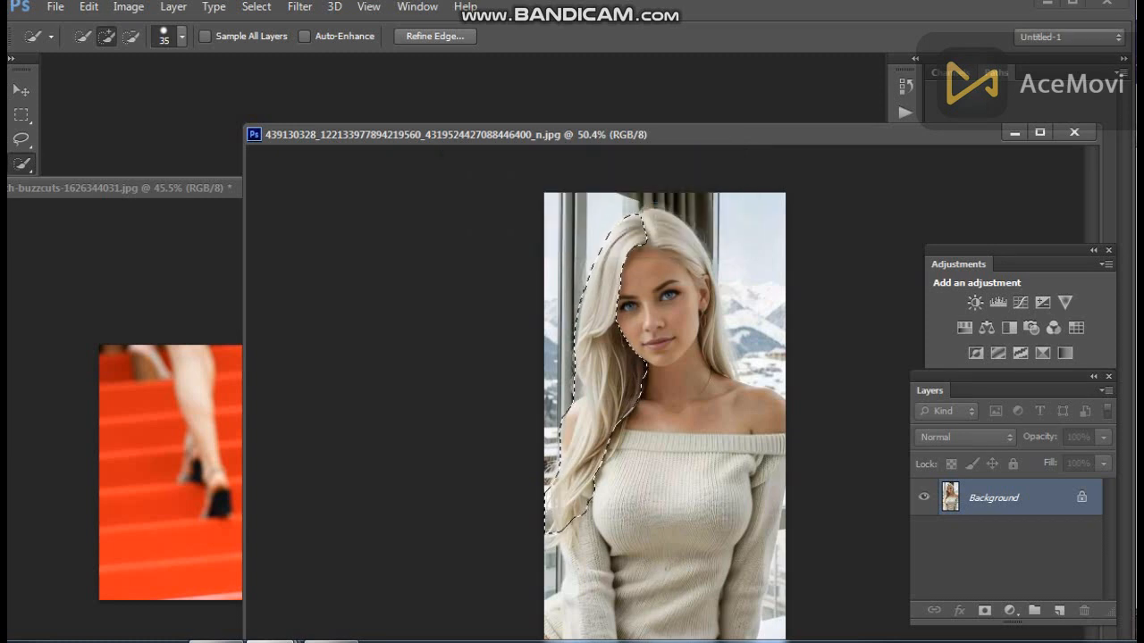
Copy the feathered hair from the blonde portrait into the red-stairs photo and place it over the woman's head.
key("v")
left_click_drag(612, 247, 187, 393)
left_click_drag(486, 339, 347, 365)
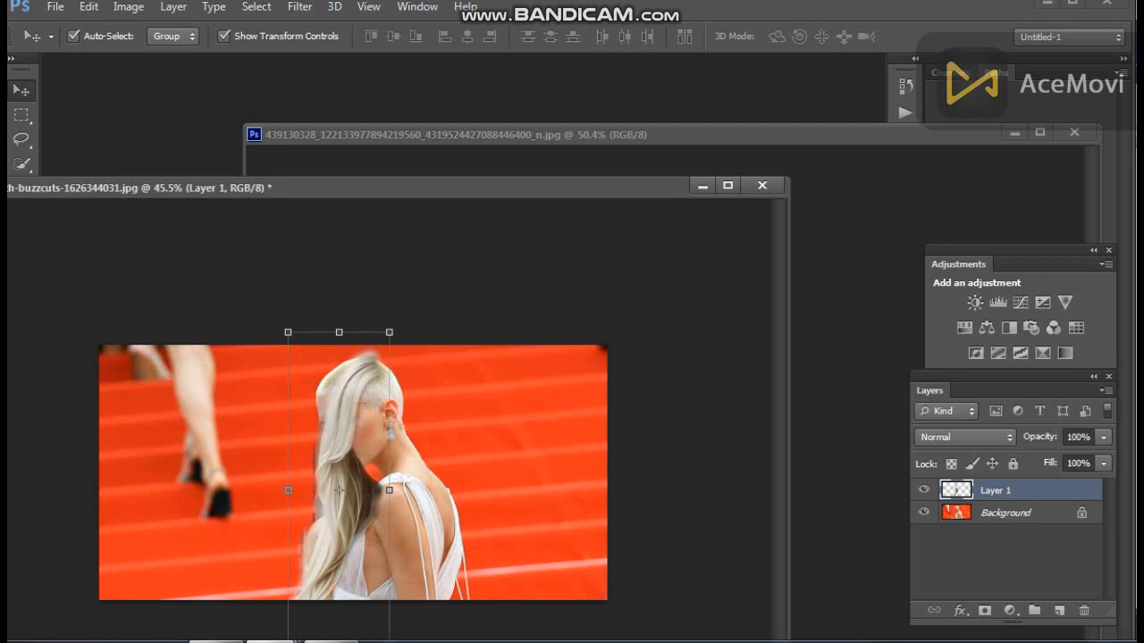
Mirror the hair layer horizontally and place it so the hair falls behind the woman's face.
left_click_drag(288, 490, 523, 490)
left_click_drag(439, 386, 374, 385)
key("Return")
Free-transform the hair layer and shift it slightly downward so it follows the woman's hairline and the side of her face.
left_click_drag(428, 188, 553, 104)
scroll(476, 387, "up", 4)
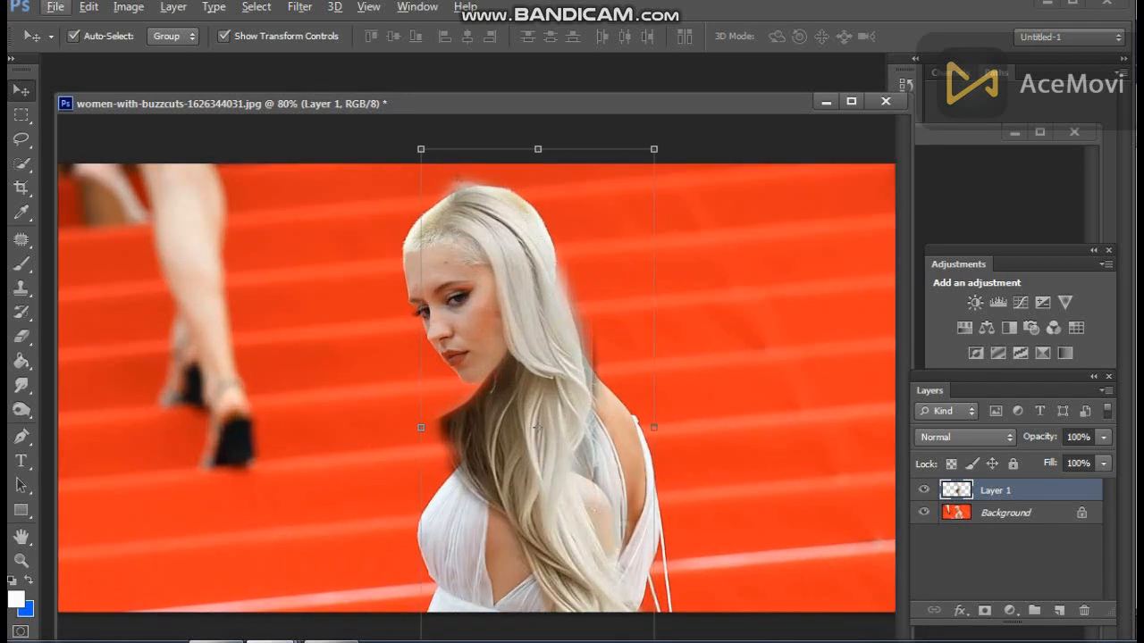
key("ctrl+t")
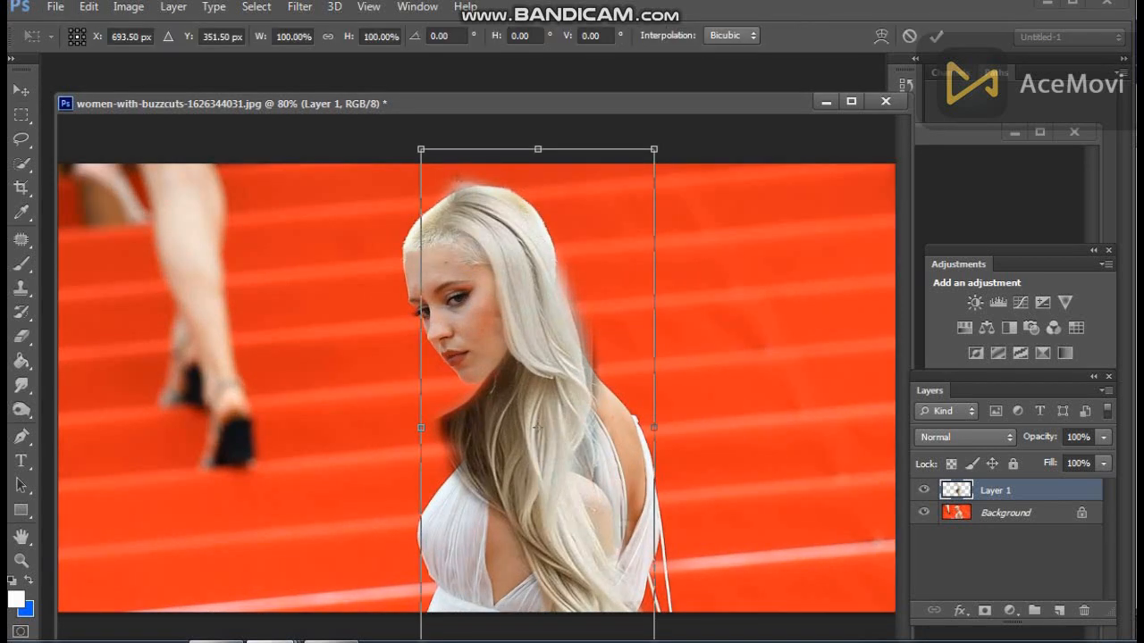
left_click_drag(654, 149, 691, 151)
left_click_drag(518, 212, 497, 225)
left_click_drag(534, 441, 533, 441)
key("Return")
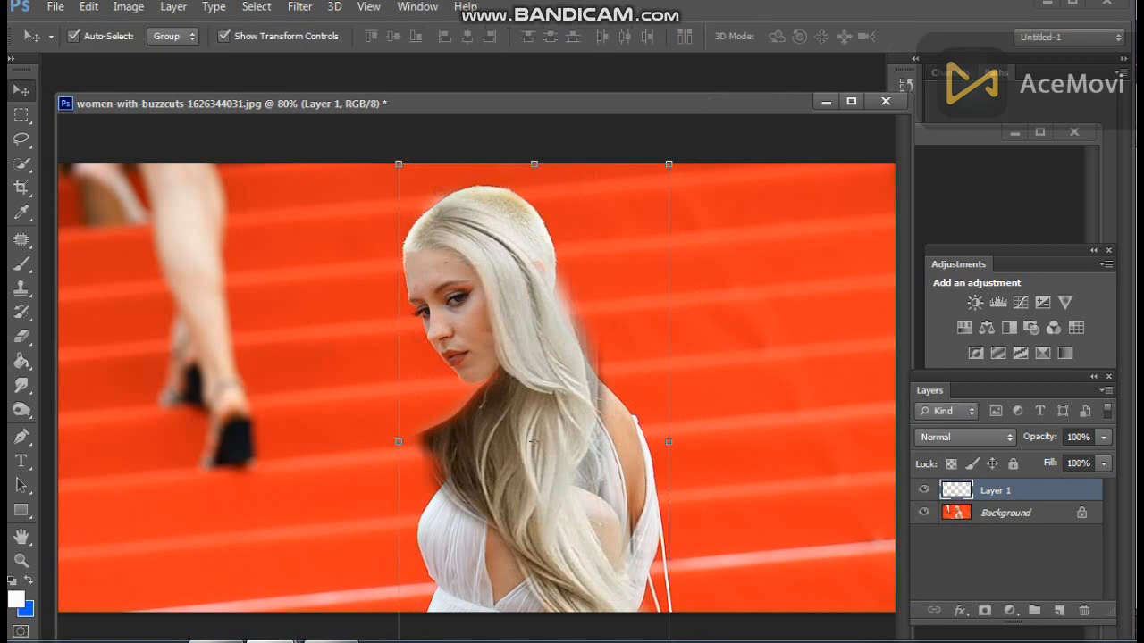
Lasso the dark hair in front of the neck and chest, feather the selection by 7 pixels and delete that hair.
key("l")
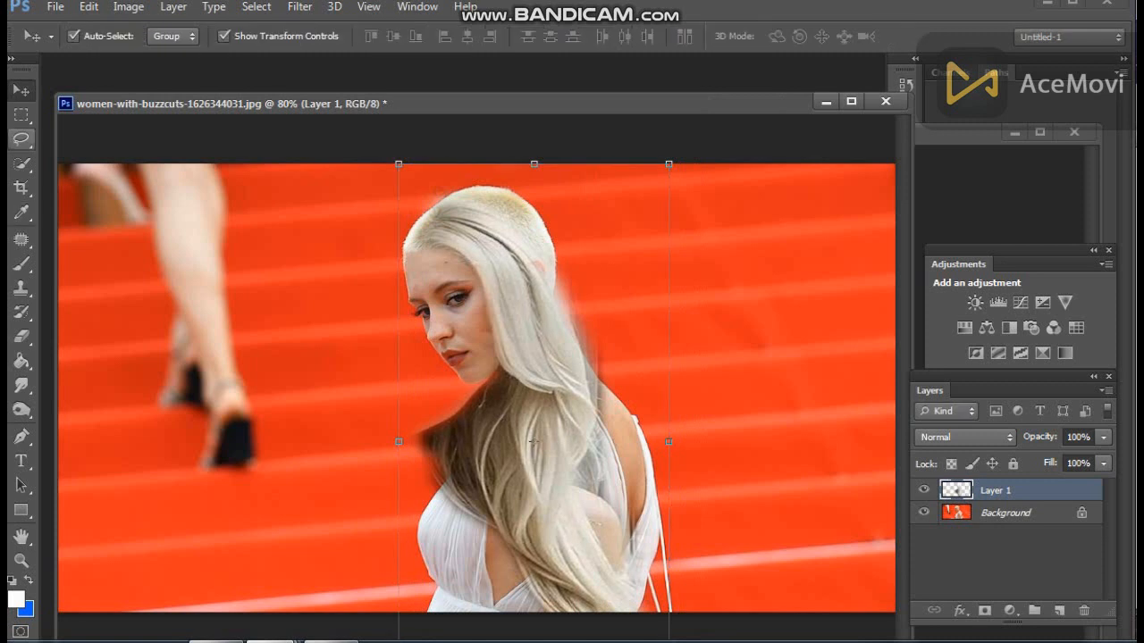
mouse_move(512, 420)
left_mouse_down()
mouse_move(542, 534)
mouse_move(373, 404)
mouse_move(440, 341)
left_mouse_up()
right_click(442, 417)
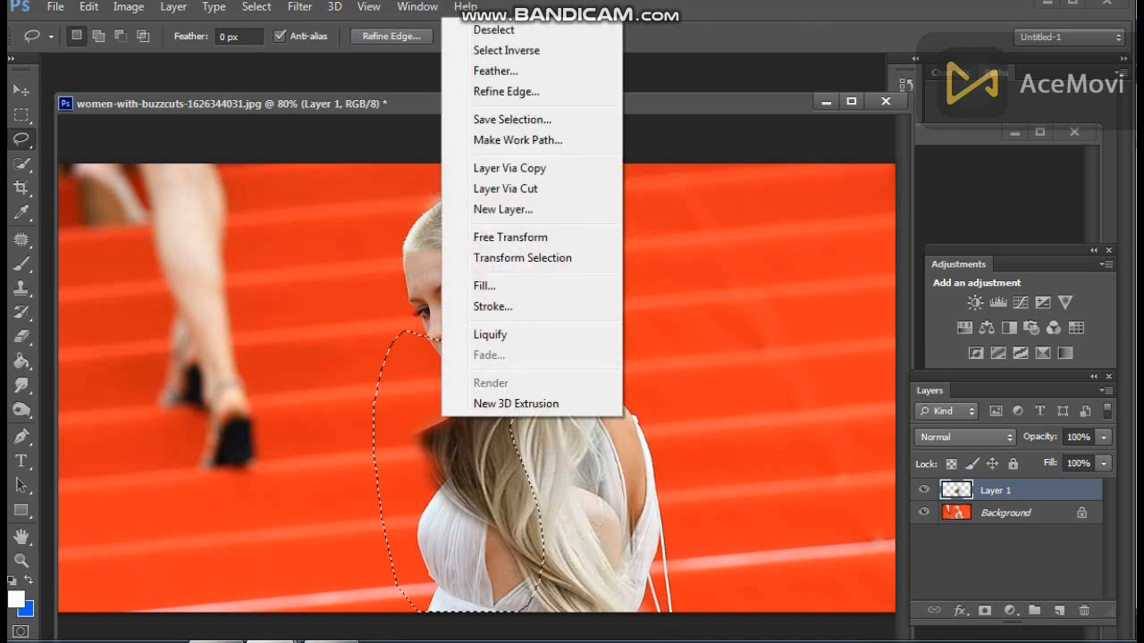
left_click(495, 71)
type("7")
key("Return")
key("Delete")
key("ctrl+d")
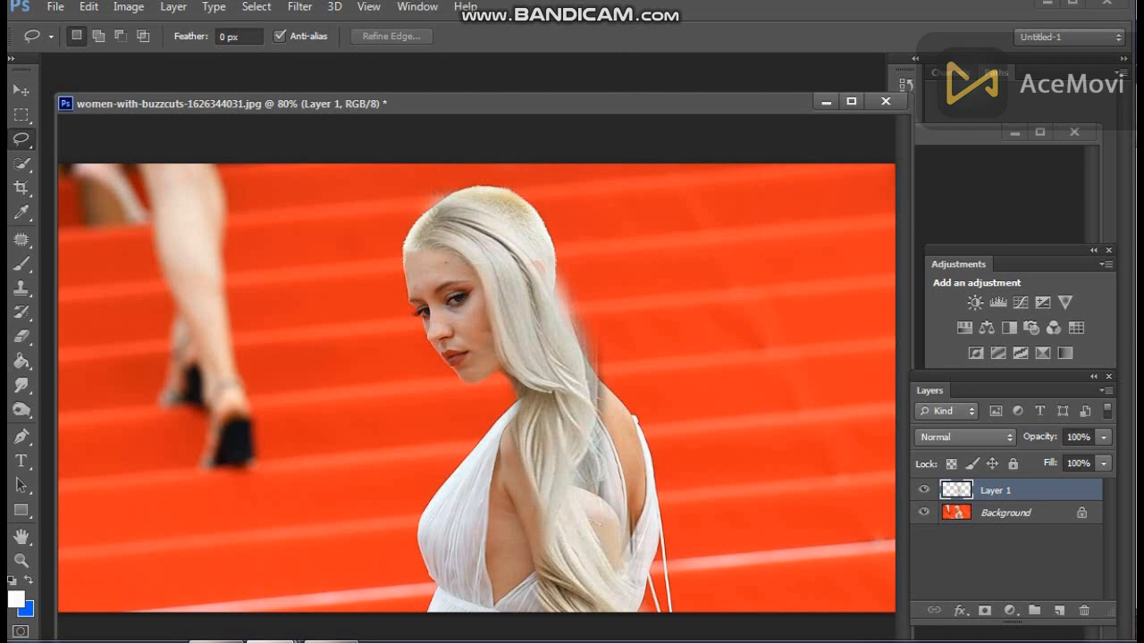
Lasso along the cheek and jaw, feather the selection and remove the hair overlapping the face.
scroll(526, 385, "up", 7)
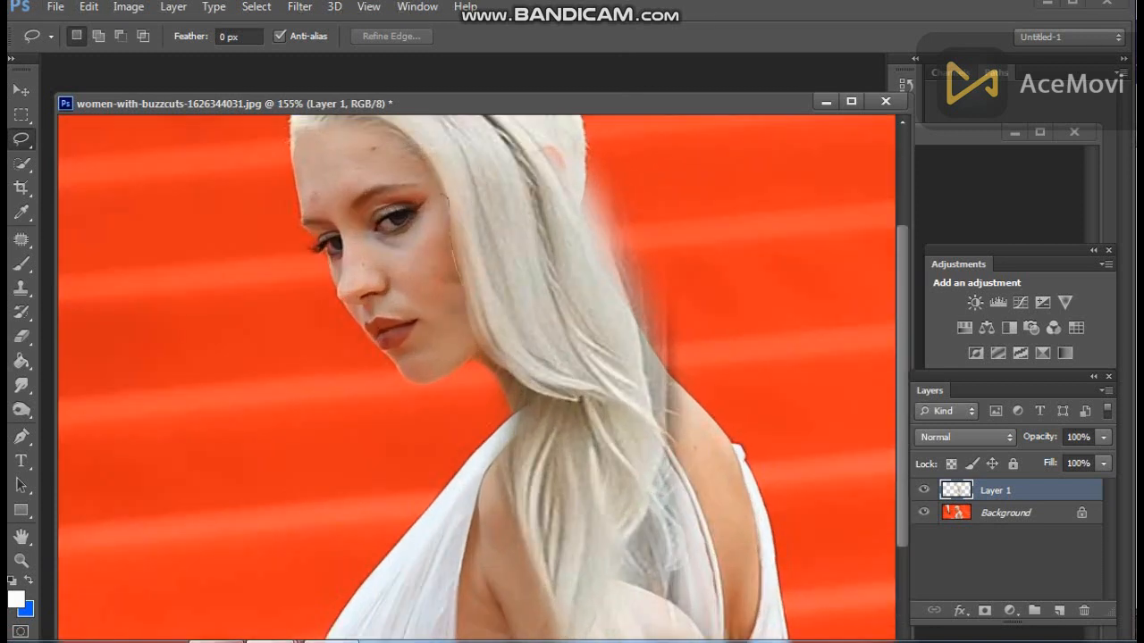
left_click_drag(439, 463, 326, 205)
right_click(402, 217)
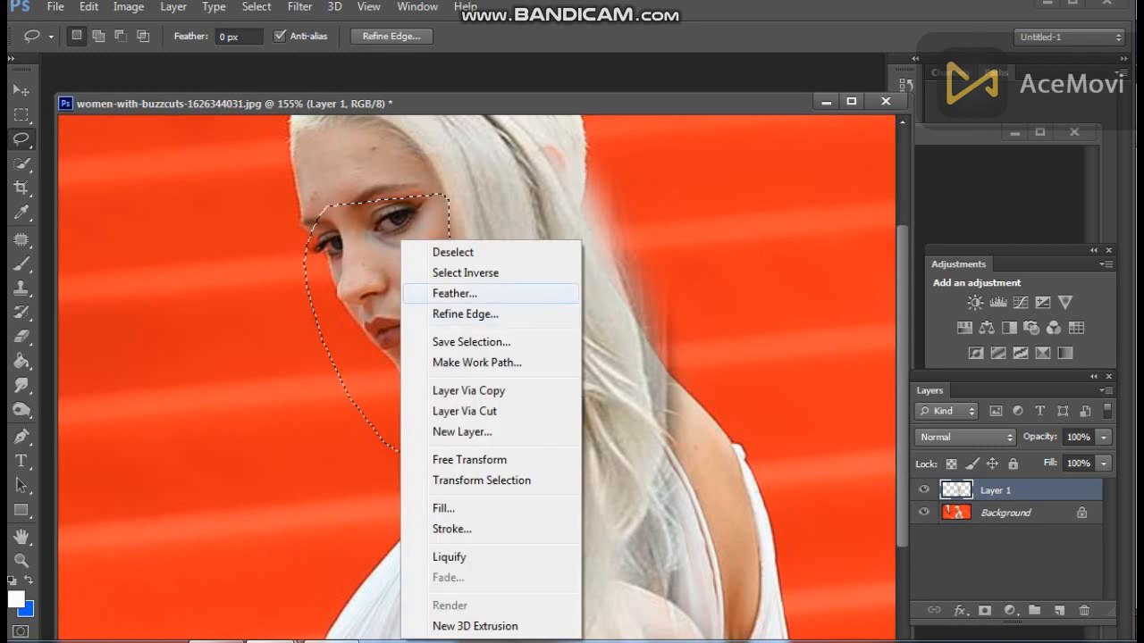
left_click(451, 293)
key("Return")
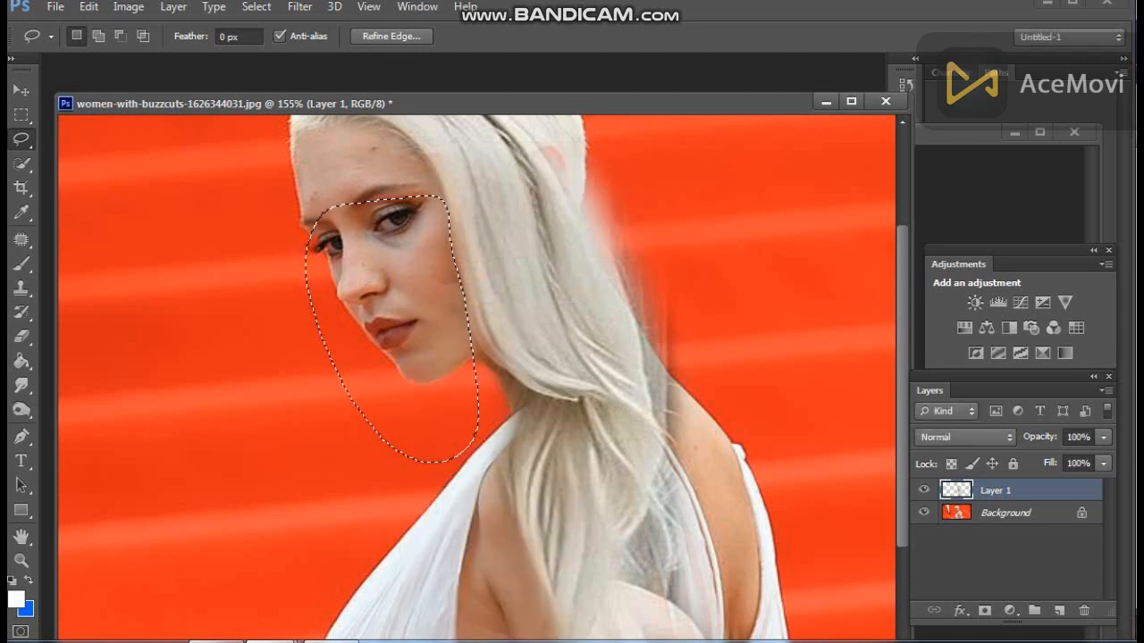
key("ctrl+d")
scroll(502, 378, "down", 6)
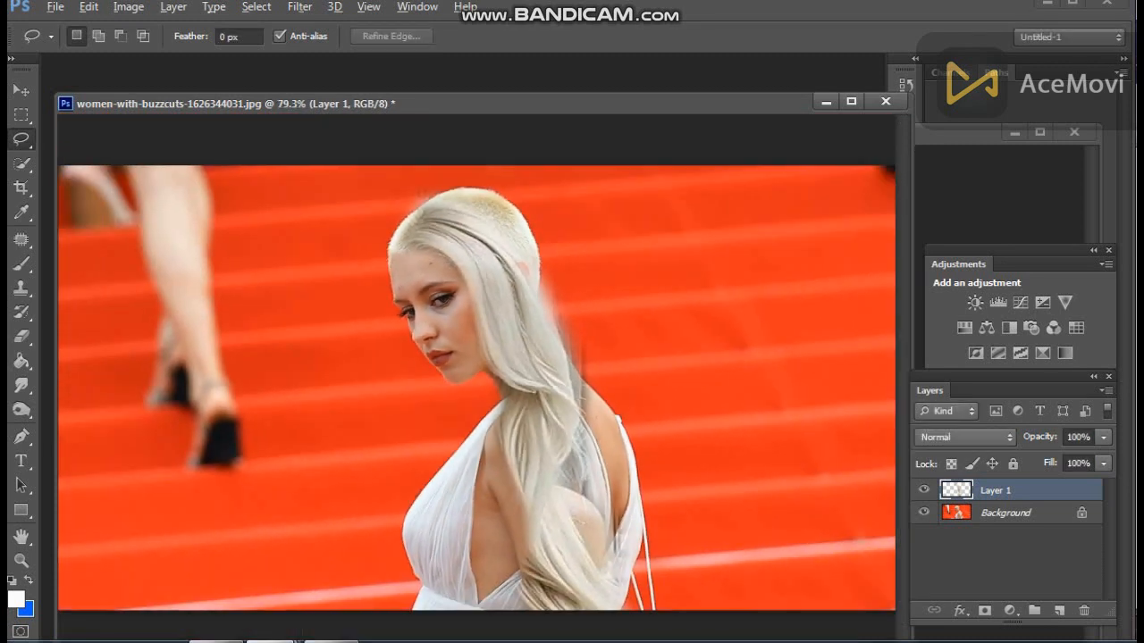
Duplicate the hair layer and offset the copy up and to the right to cover the back of the head.
scroll(523, 429, "up", 1)
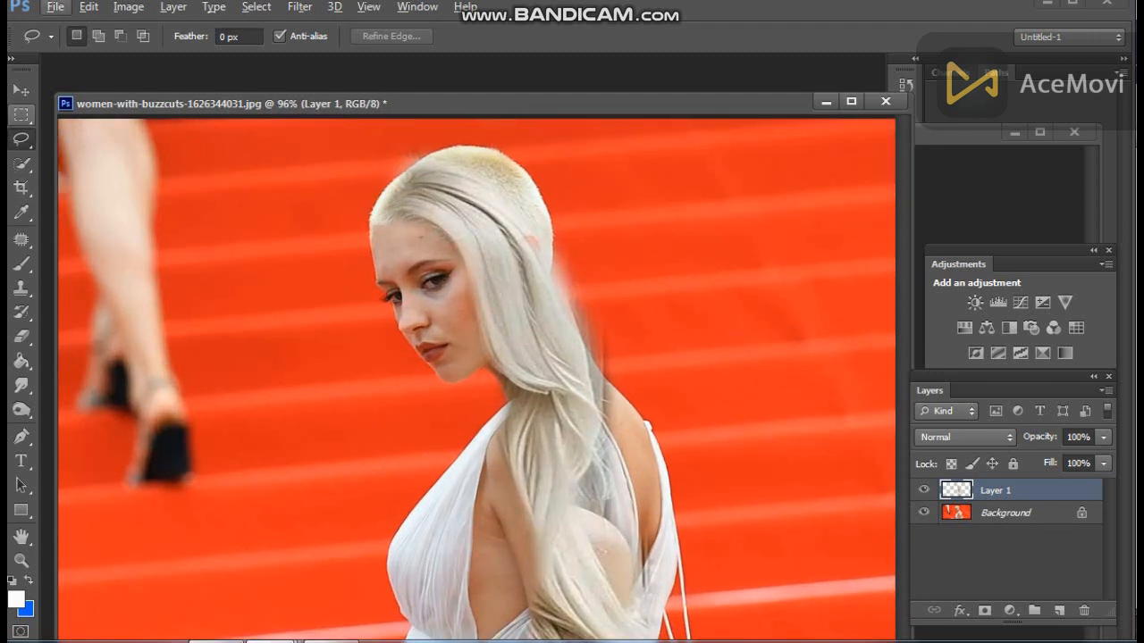
key("v")
left_click_drag(504, 202, 540, 171)
Lasso the fringe outside the crown and back of the copied hair, feather the selection and delete the excess.
left_click(21, 140)
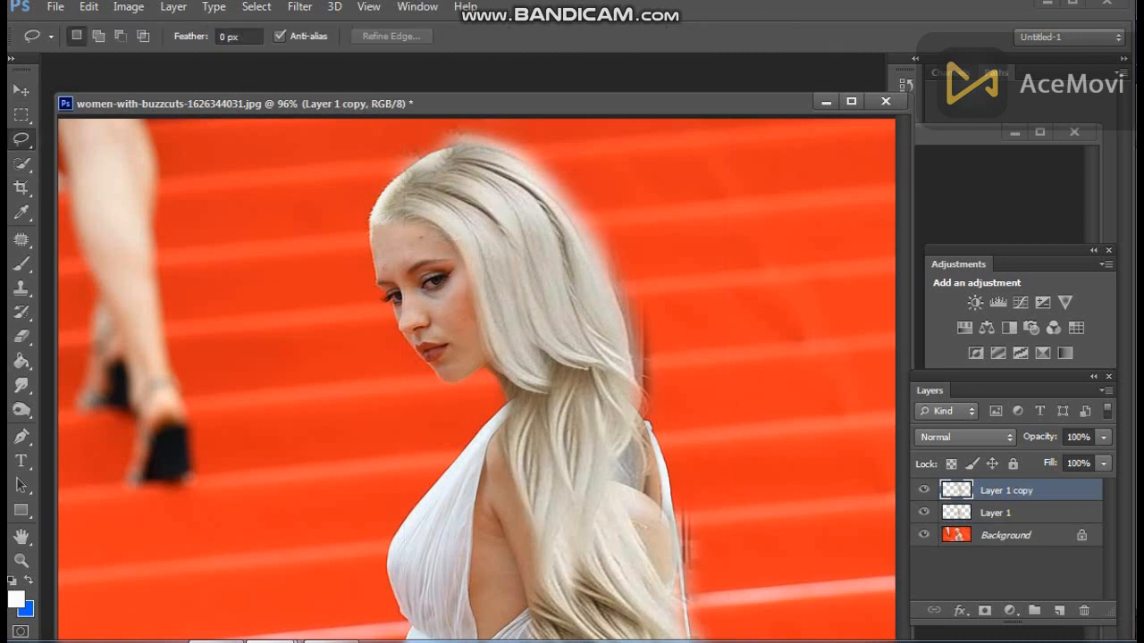
scroll(514, 393, "up", 1)
scroll(514, 393, "down", 3)
scroll(522, 389, "down", 3)
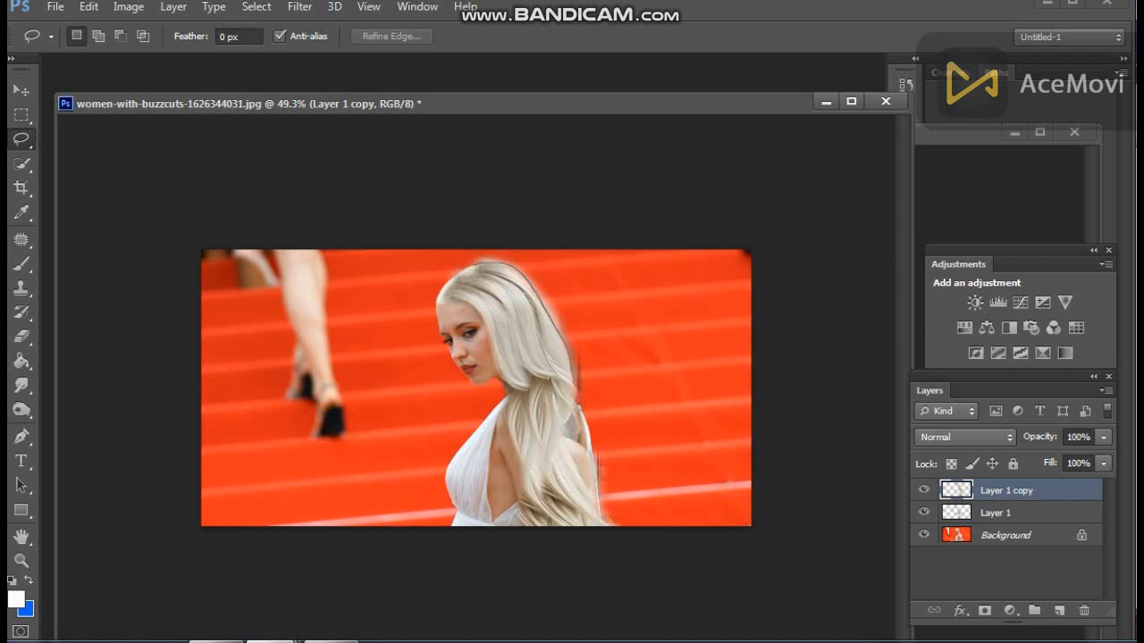
mouse_move(582, 446)
left_mouse_down()
mouse_move(658, 527)
mouse_move(486, 249)
mouse_move(451, 251)
left_mouse_up()
right_click(523, 239)
left_click(586, 291)
key("Return")
key("Delete")
key("ctrl+d")
Lasso the area over the chest and upper arm, feather it by 7 pixels and delete the Layer 1 hair inside it.
scroll(608, 375, "up", 5)
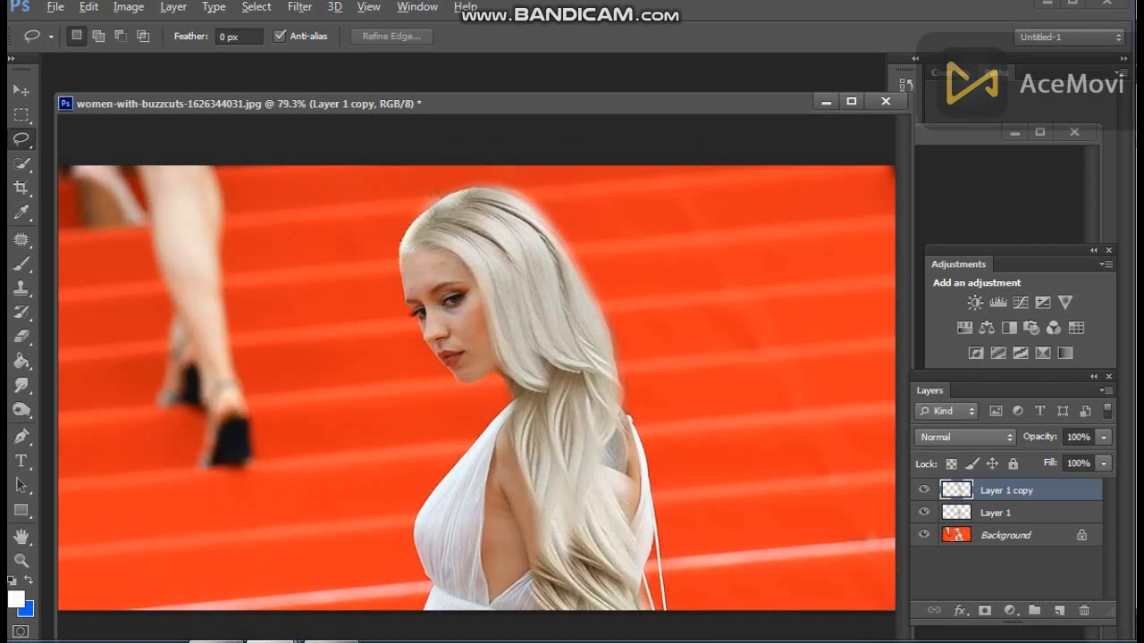
scroll(610, 376, "up", 1)
scroll(611, 375, "down", 2)
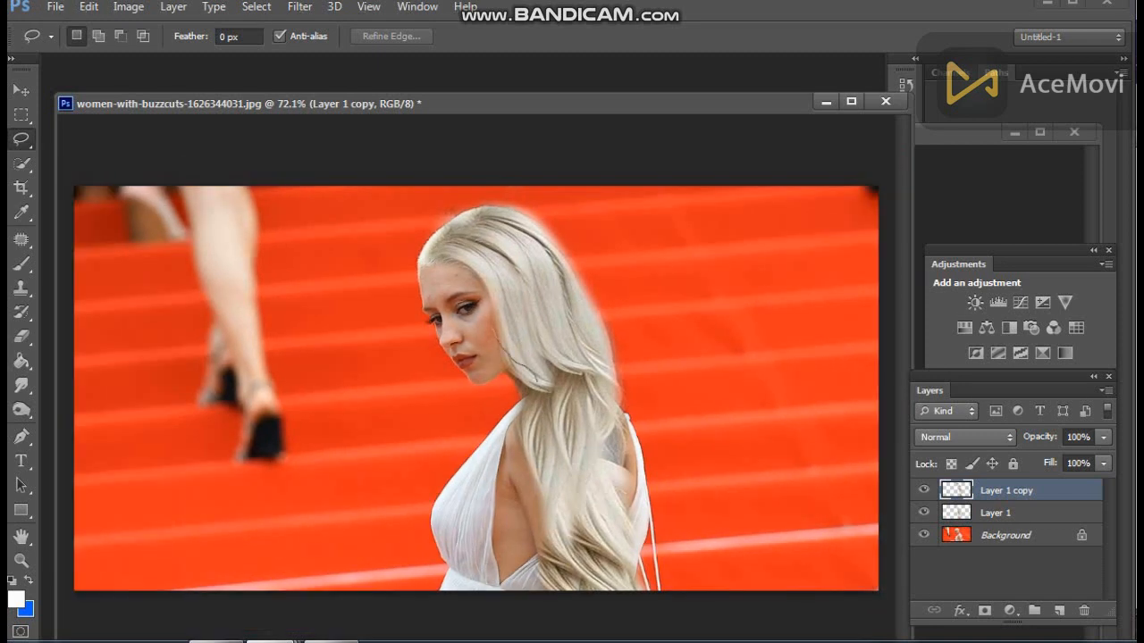
mouse_move(557, 496)
left_mouse_down()
mouse_move(400, 589)
mouse_move(485, 335)
left_mouse_up()
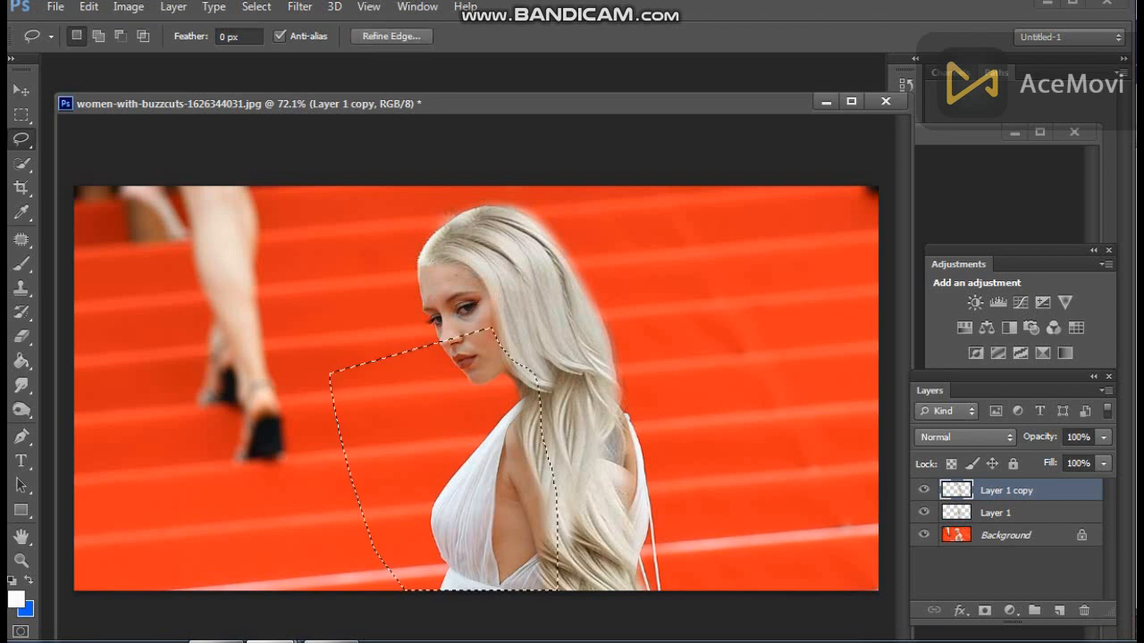
right_click(486, 335)
left_click(540, 33)
type("7")
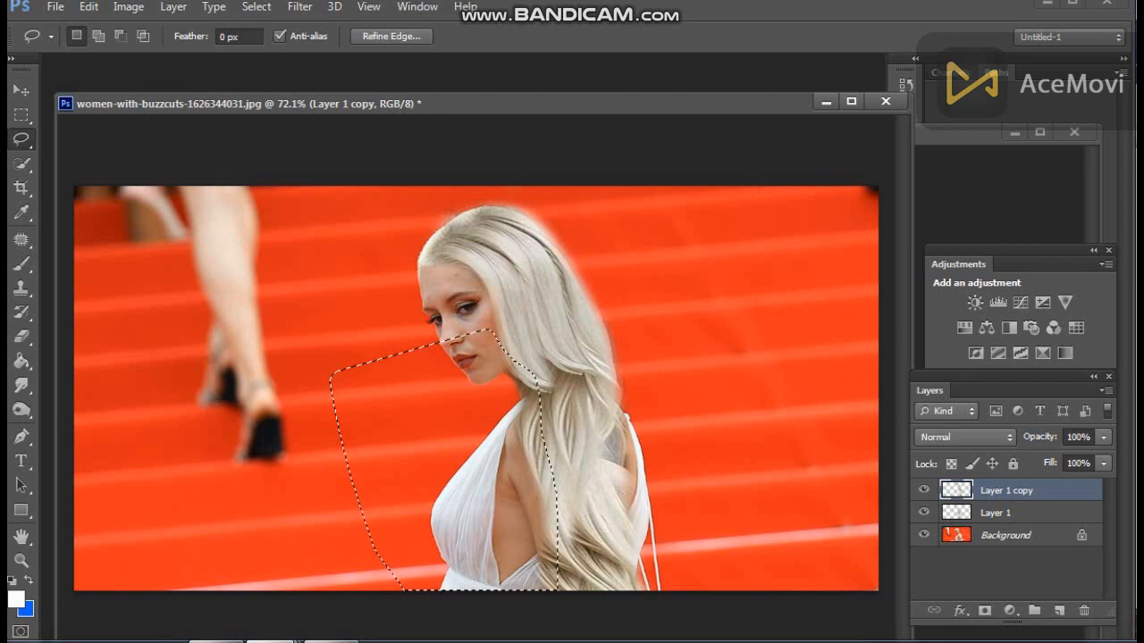
left_click(995, 513)
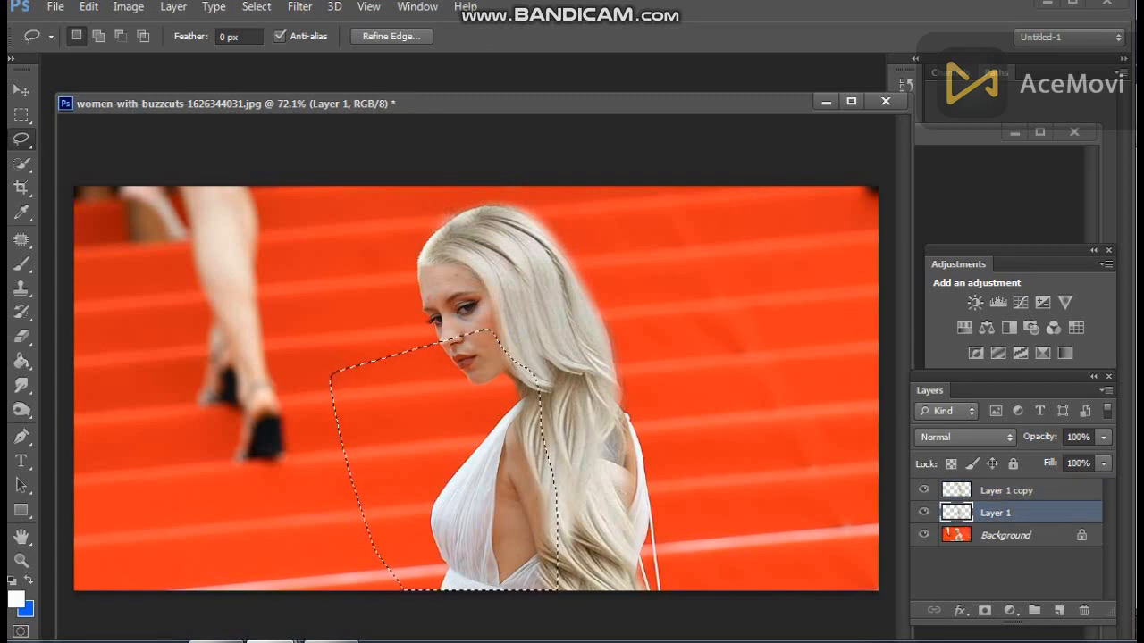
key("Delete")
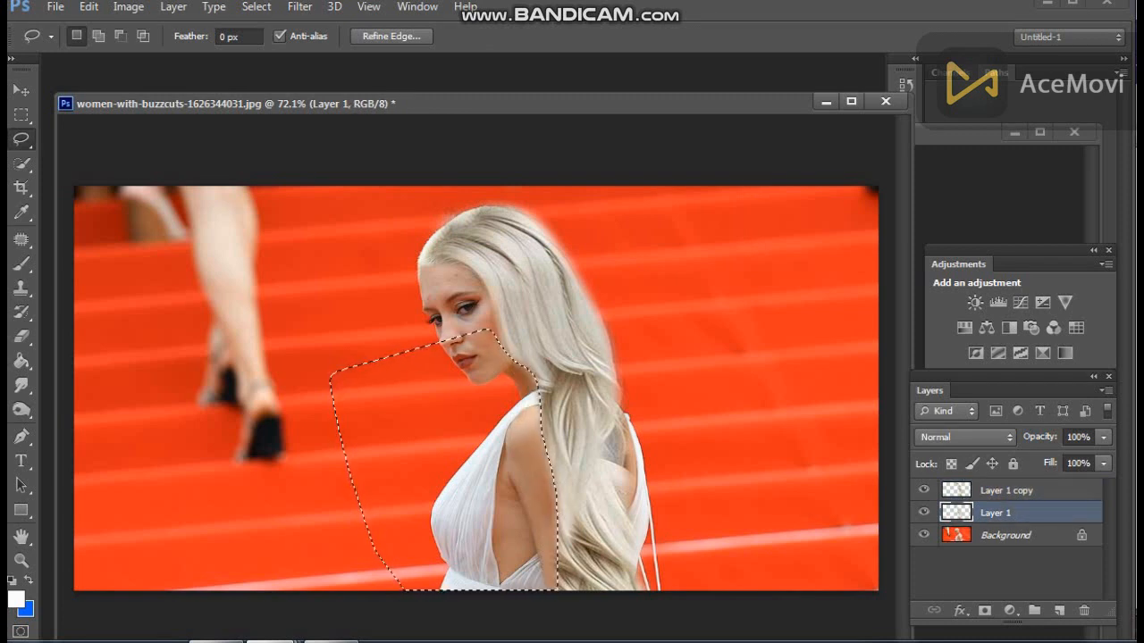
key("ctrl+d")
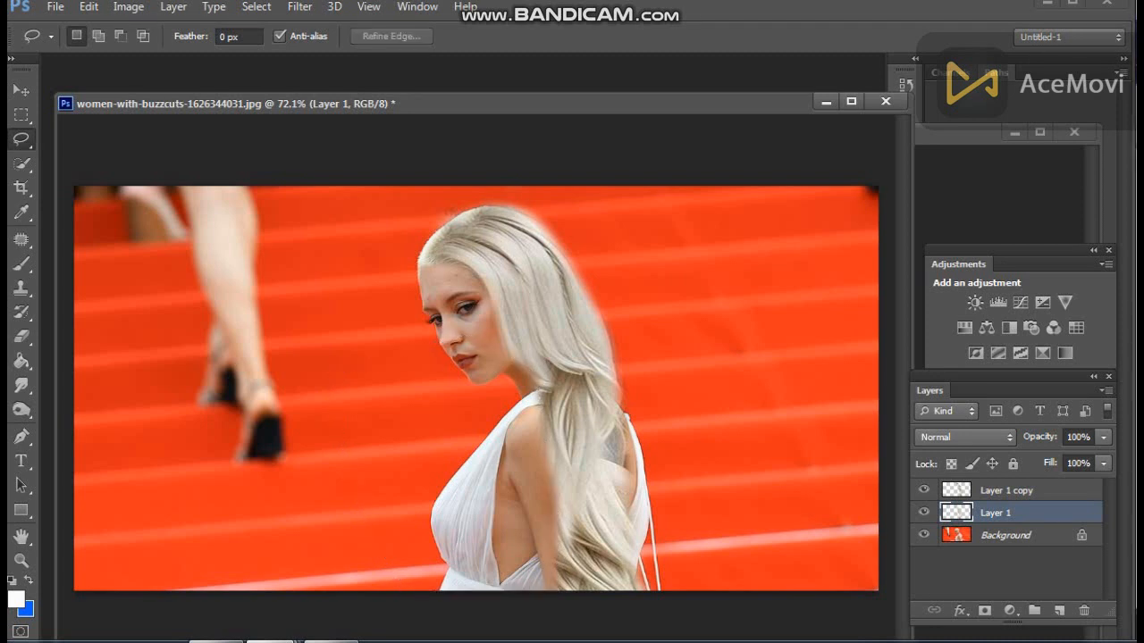
Lasso the hair over the woman's back and dress strap, feather it by 7 pixels and delete it from Layer 1 copy.
mouse_move(624, 409)
left_mouse_down()
mouse_move(606, 483)
mouse_move(791, 487)
mouse_move(639, 409)
left_mouse_up()
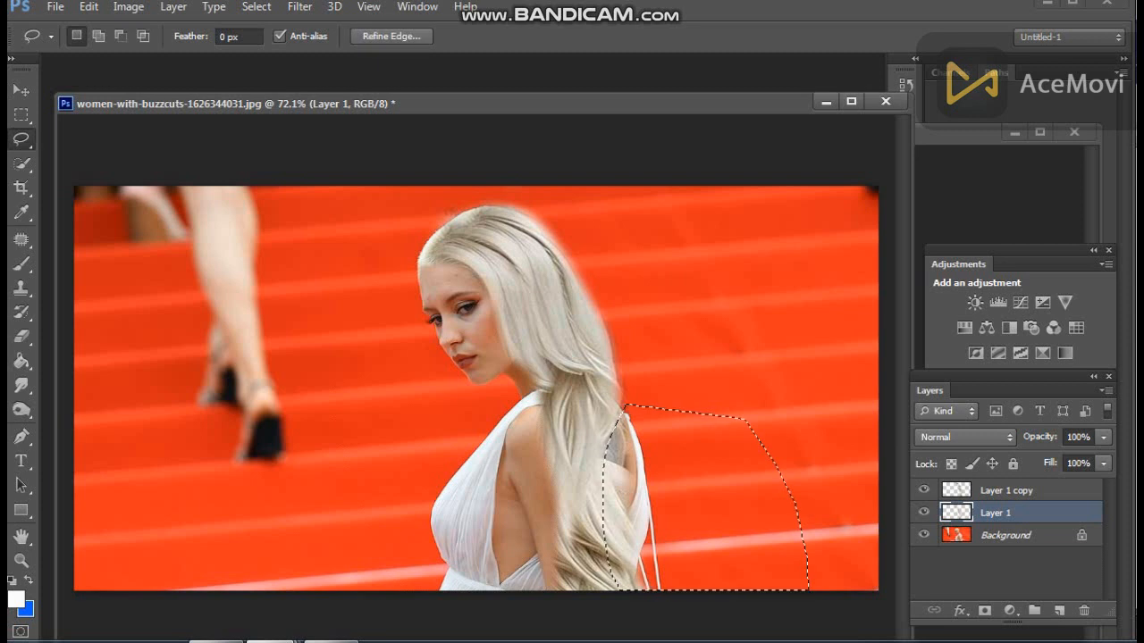
right_click(639, 409)
left_click(694, 125)
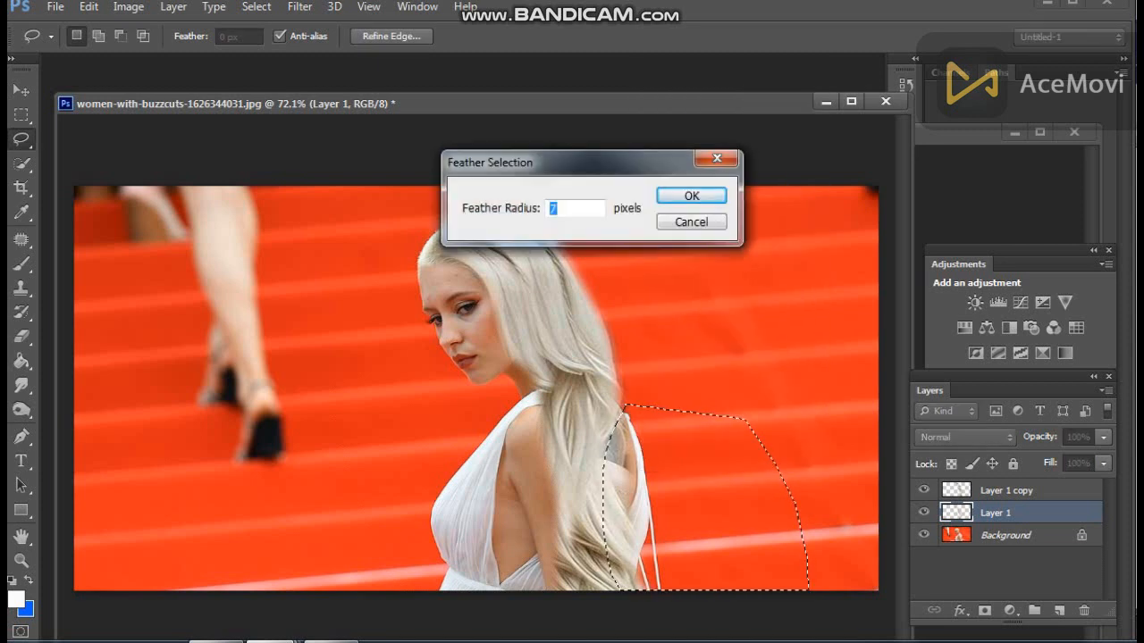
left_click(691, 195)
left_click(1006, 491)
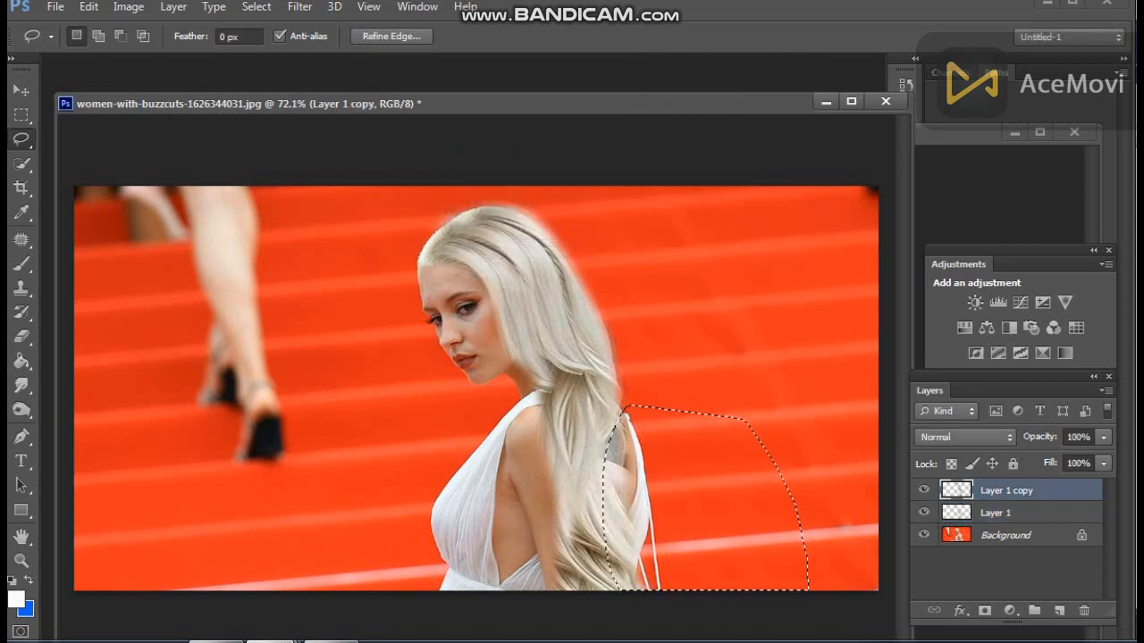
key("Delete")
key("ctrl+d")
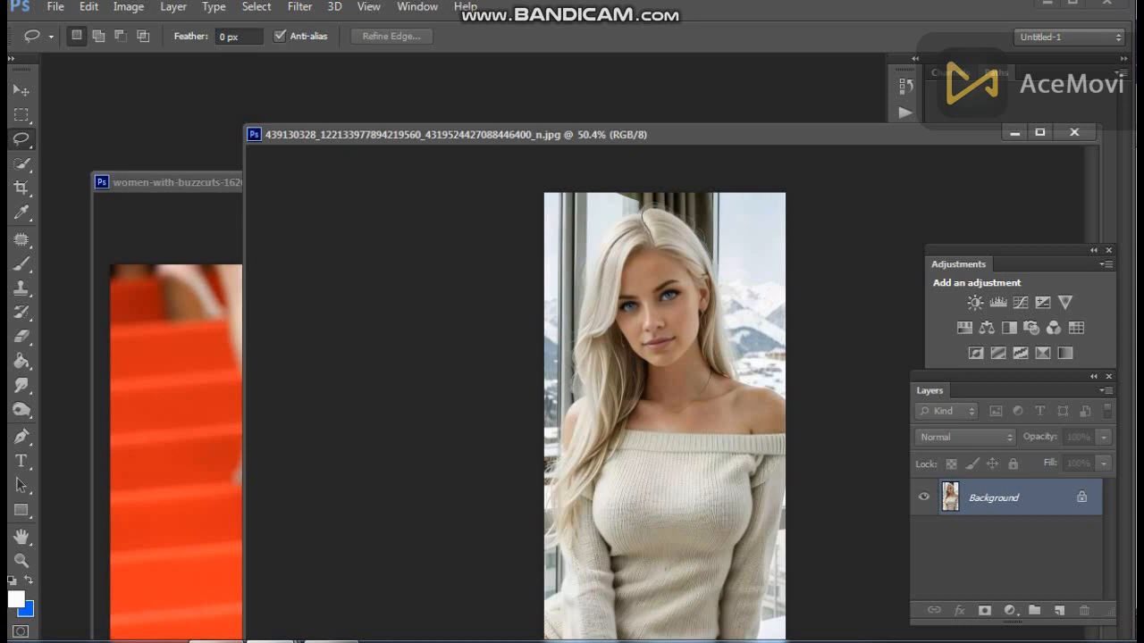
Lasso the hair around the parting in the blonde portrait and feather the selection by 7 pixels.
mouse_move(643, 211)
left_mouse_down()
mouse_move(677, 218)
mouse_move(694, 239)
mouse_move(688, 255)
mouse_move(657, 243)
left_mouse_up()
right_click(661, 229)
left_click(735, 301)
type("7")
key("Return")
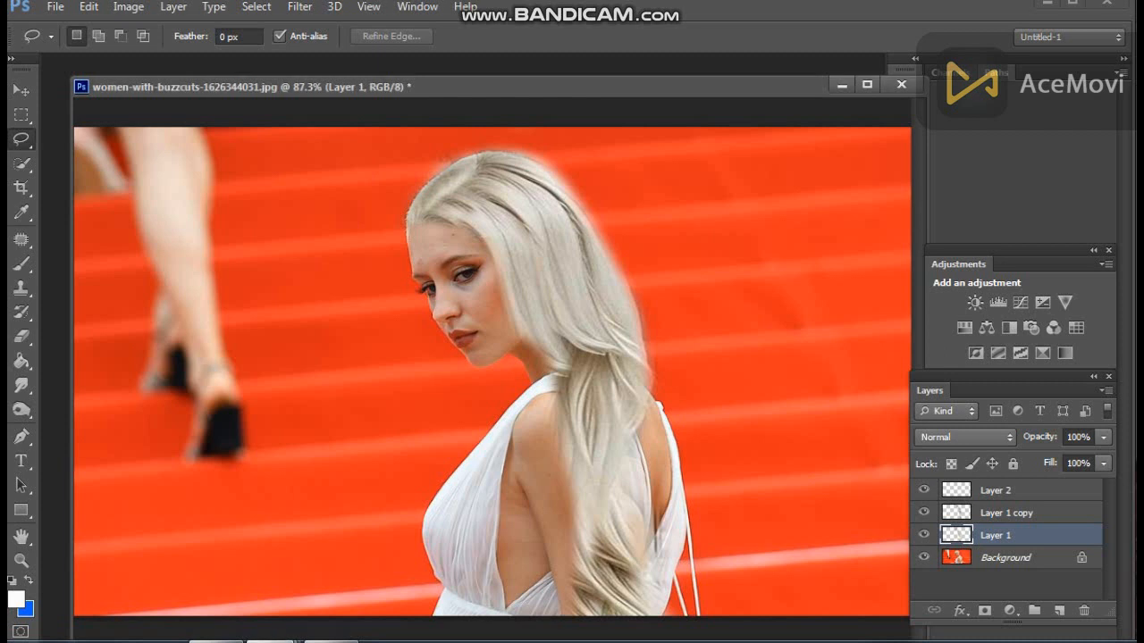
Duplicate the Layer 1 copy hair, rotate the duplicate by -3.22° and position it over the long hair.
left_click(1007, 513)
left_click(21, 90)
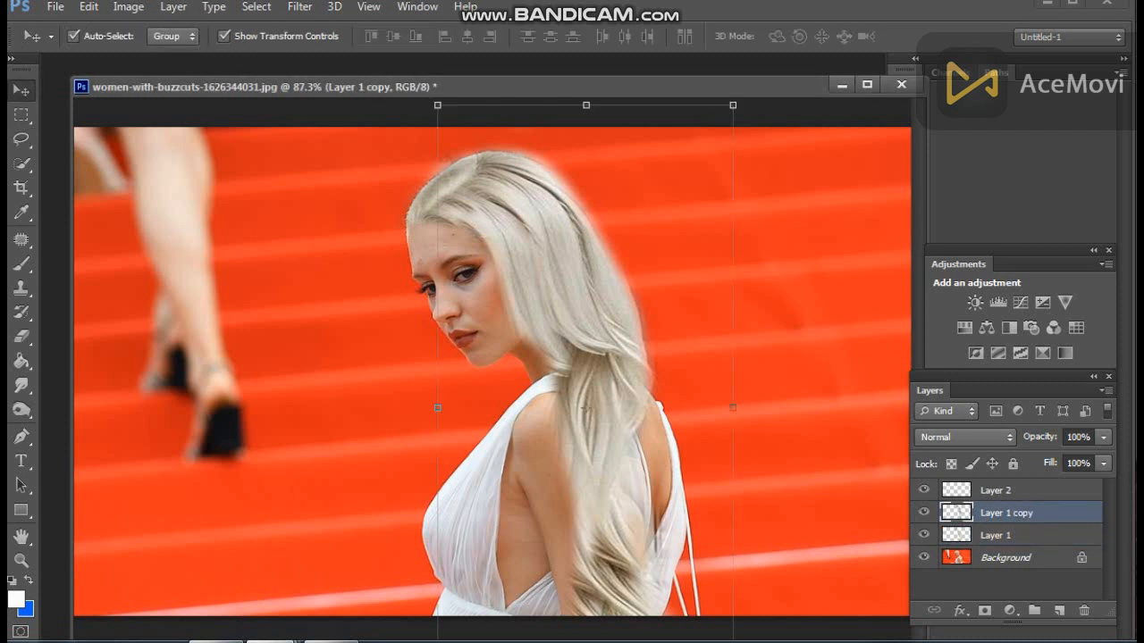
left_click_drag(475, 141, 490, 143)
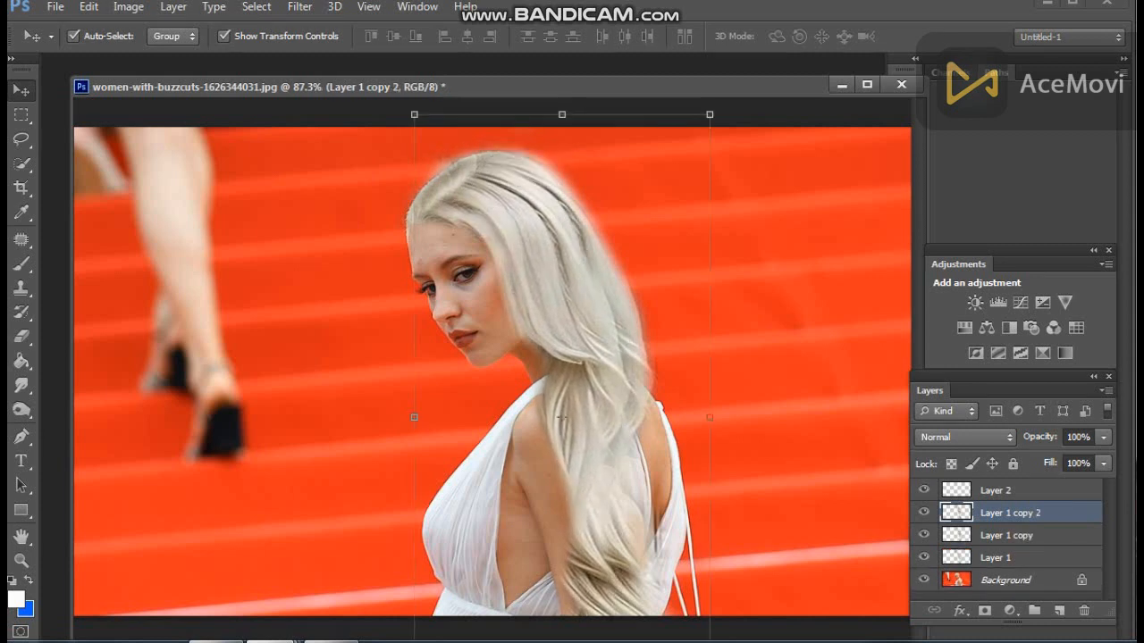
left_click_drag(739, 220, 728, 210)
left_click_drag(608, 250, 587, 220)
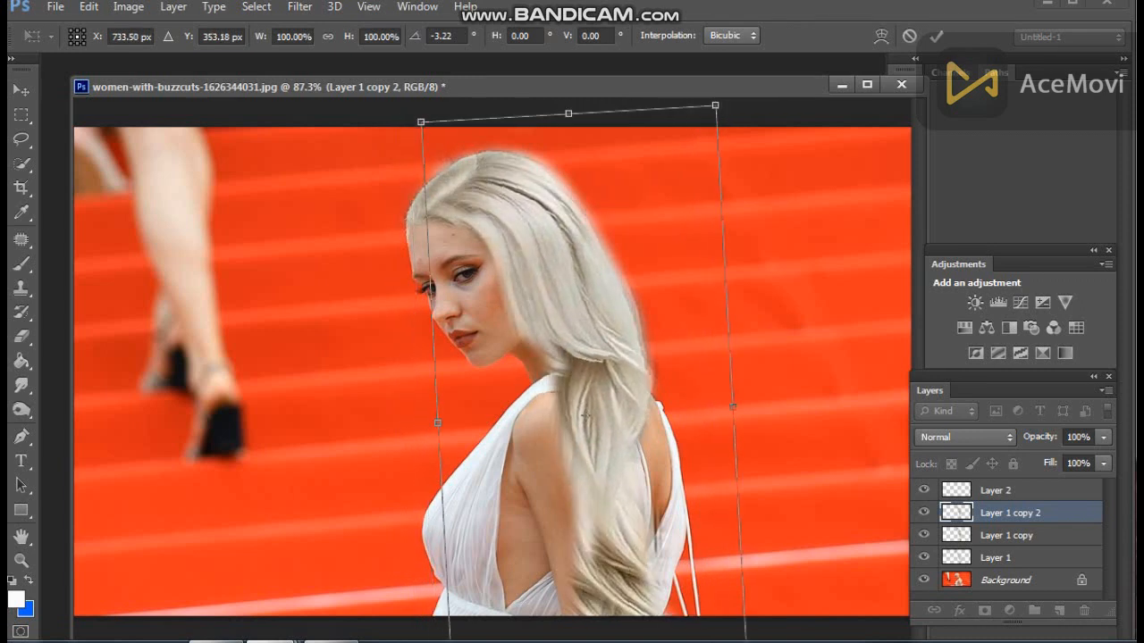
key("Return")
Return to the blonde portrait, lasso a small round patch of hair at the crown and feather it by 7 pixels.
left_click(21, 139)
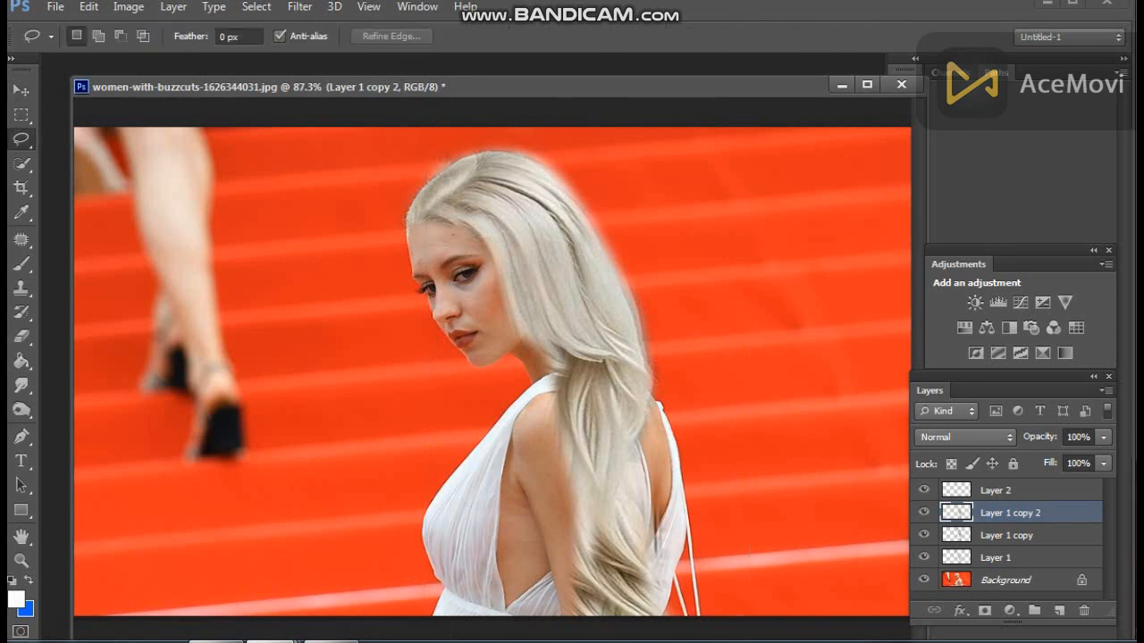
scroll(518, 358, "down", 3)
scroll(492, 371, "down", 4)
scroll(492, 371, "up", 3)
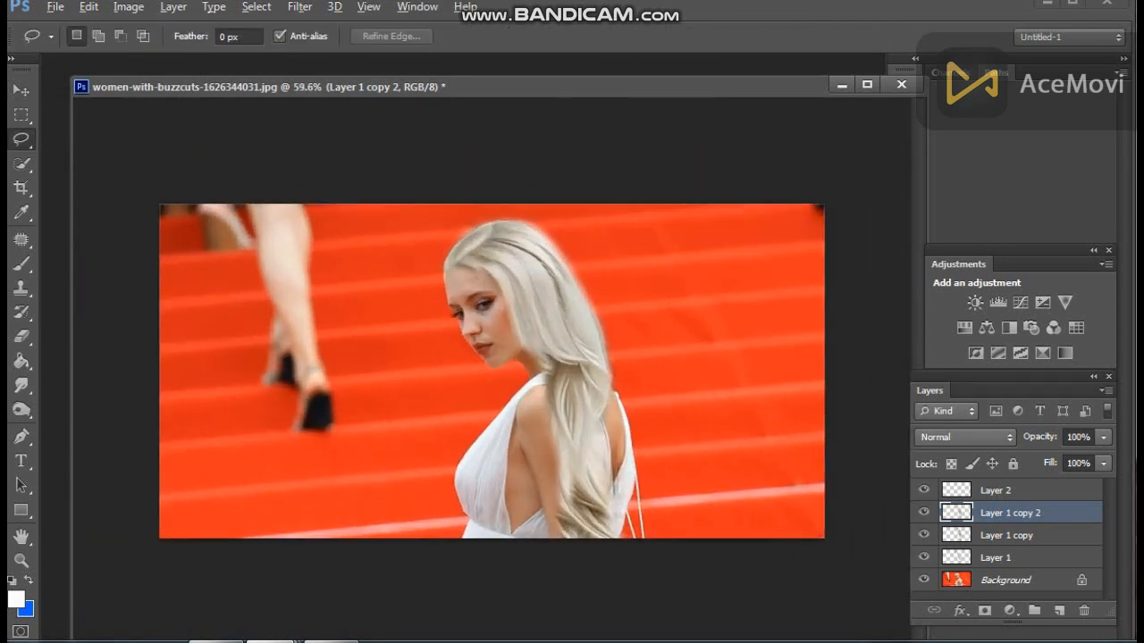
scroll(464, 384, "up", 2)
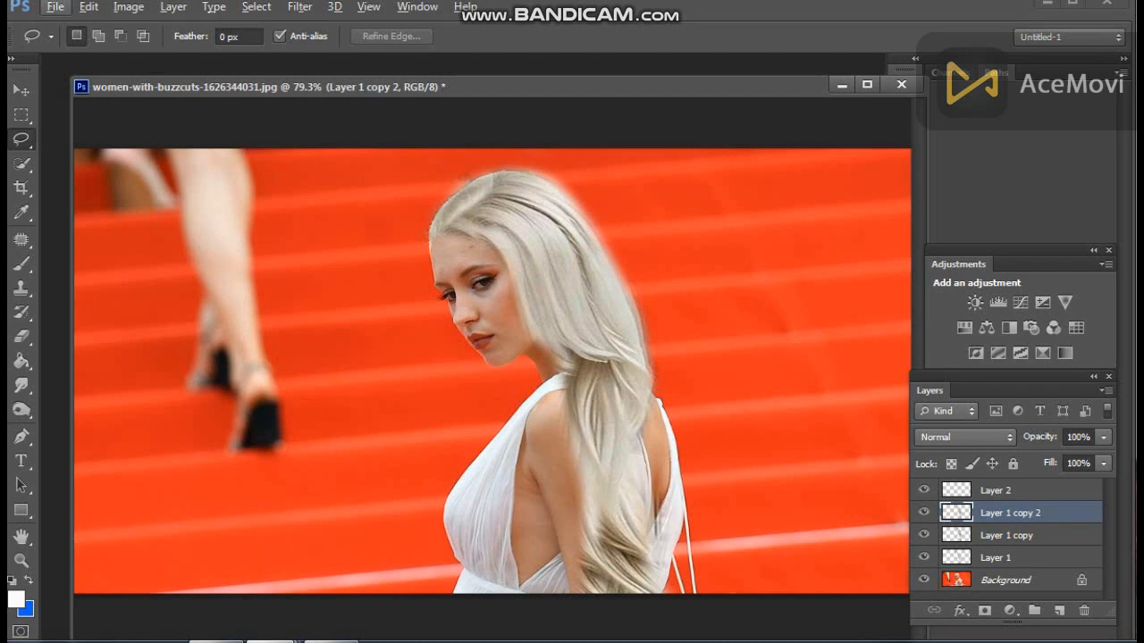
key("ctrl+Tab")
left_click_drag(636, 243, 639, 234)
right_click(641, 220)
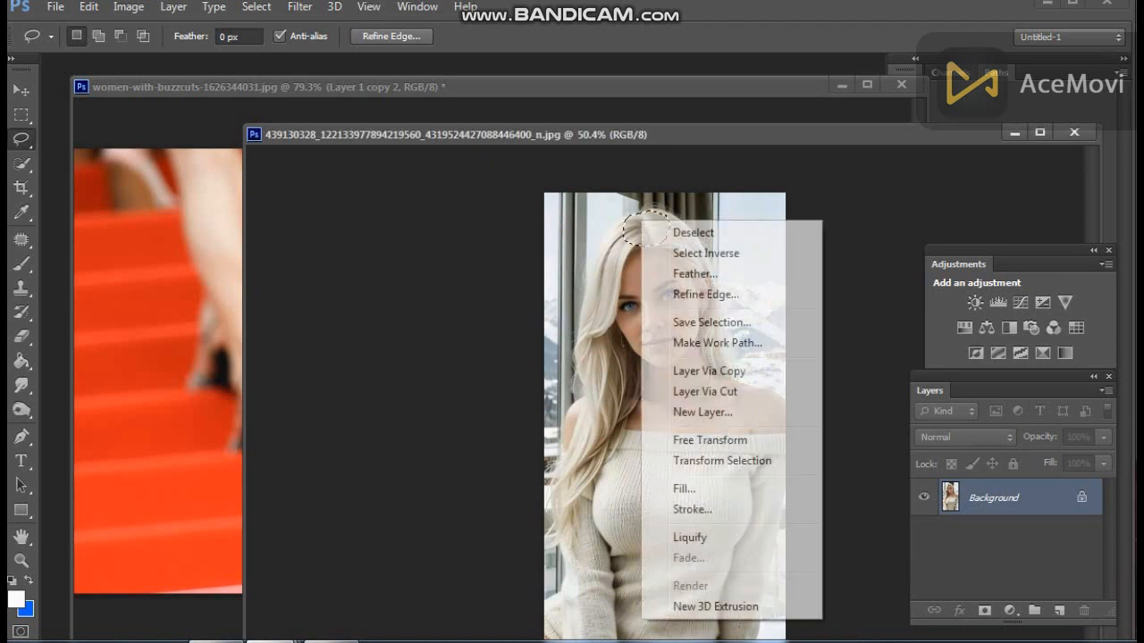
left_click(695, 274)
type("7")
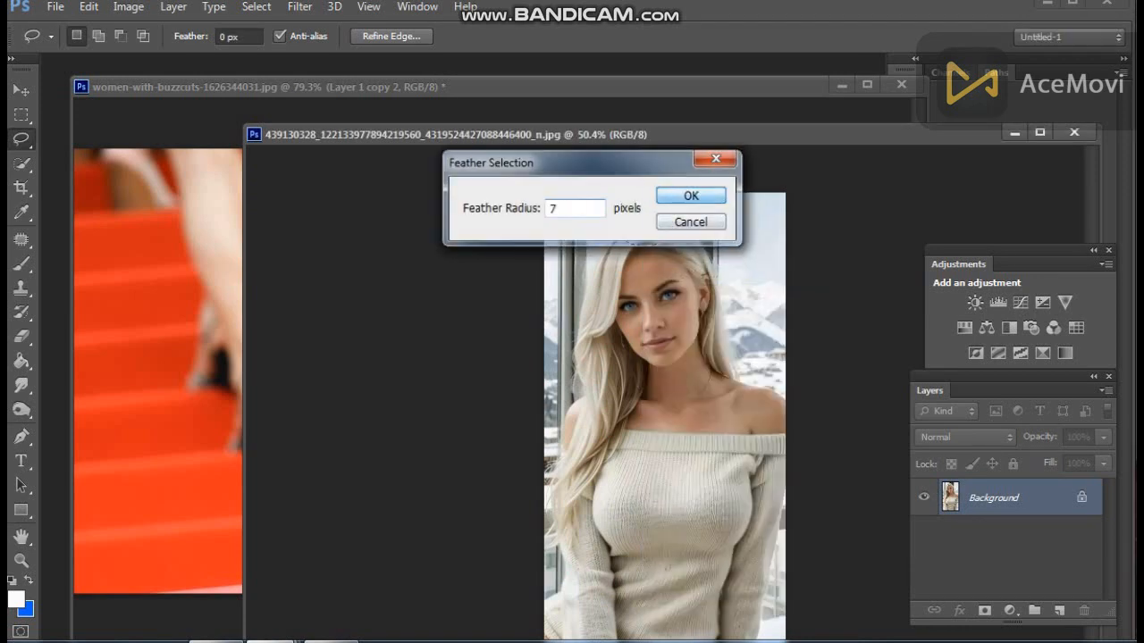
left_click(676, 194)
key("v")
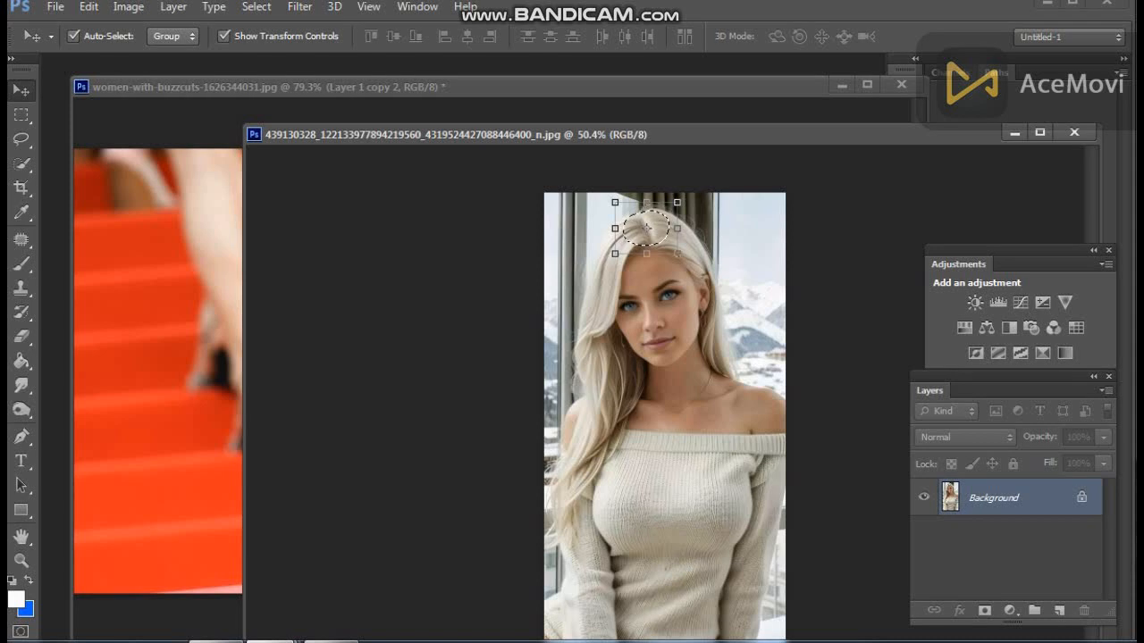
Copy the feathered crown patch from the blonde portrait into the buzz-cut image and position it over the top of her head.
key("ctrl+t")
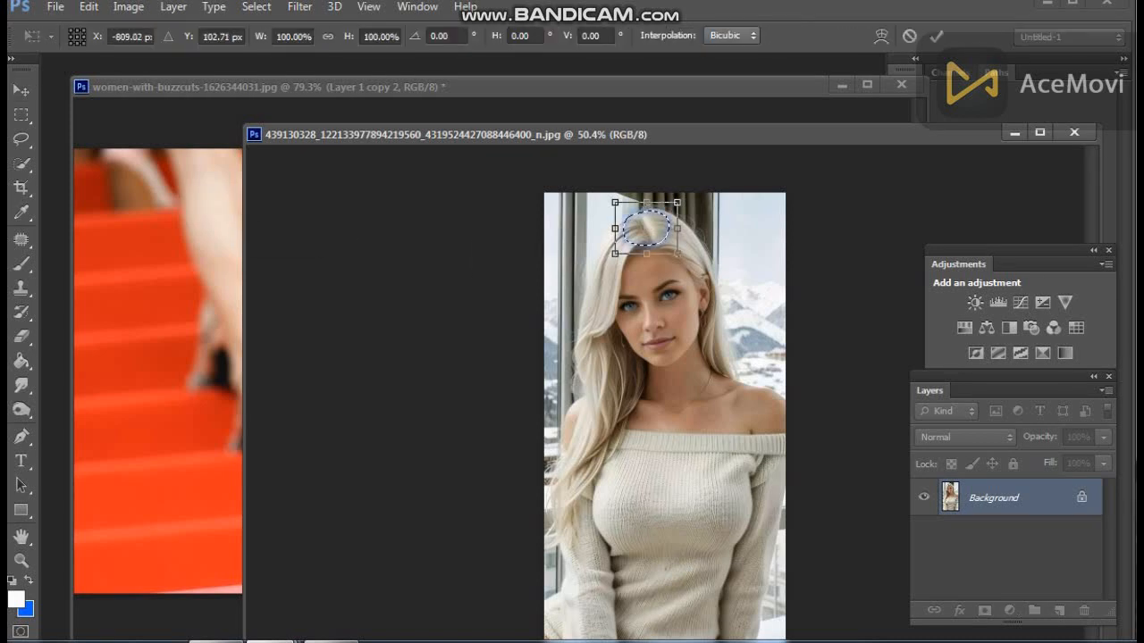
left_click_drag(645, 212, 679, 318)
key("Return")
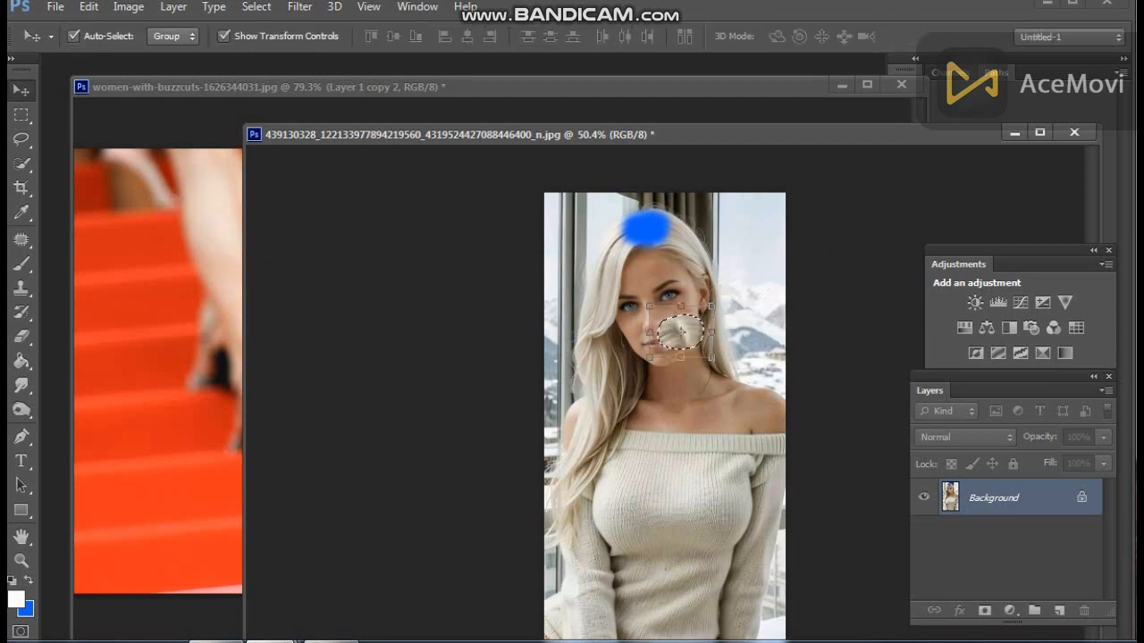
scroll(682, 332, "up", 4)
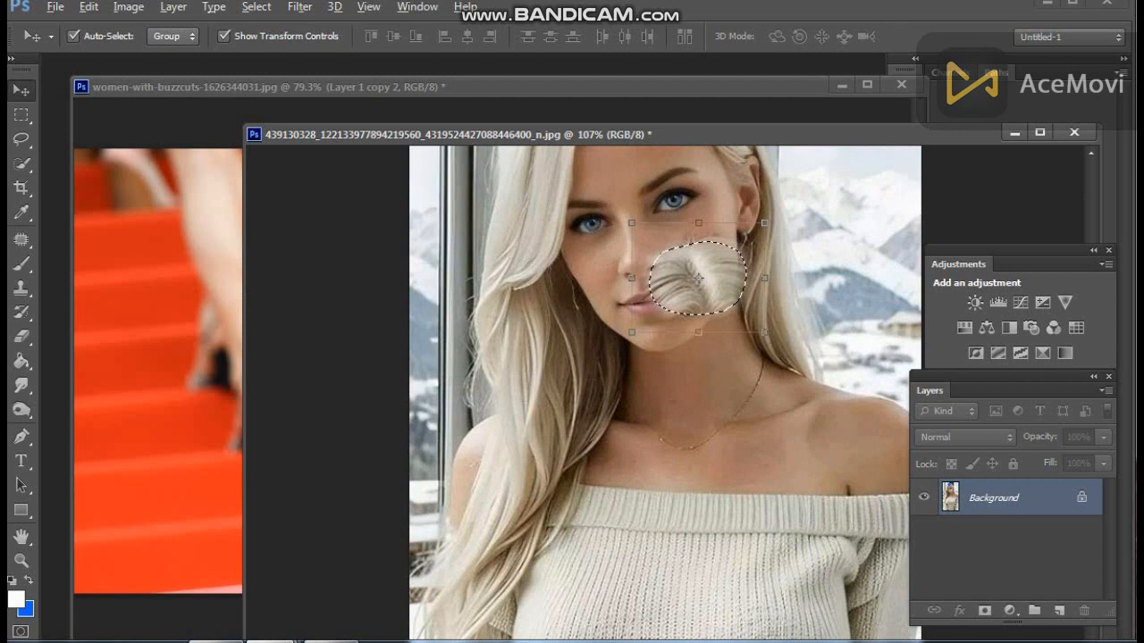
left_click_drag(698, 278, 369, 350)
left_click_drag(661, 277, 527, 247)
key("Return")
key("ctrl+t")
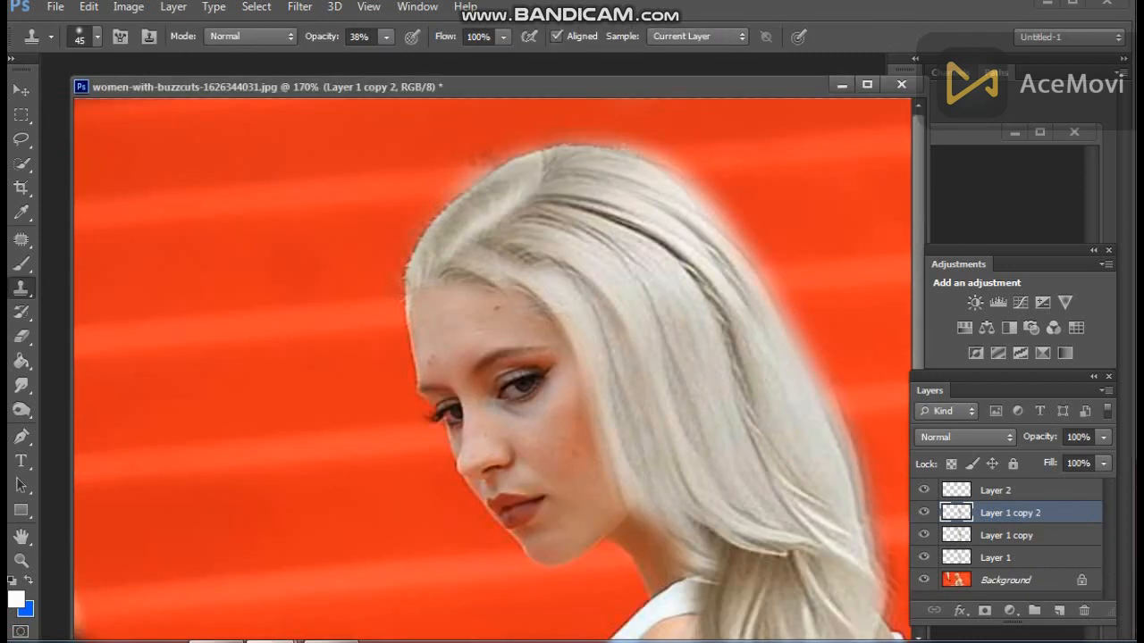
Flatten the image and set the Clone Stamp to a 31 px brush at 97% opacity.
left_click(173, 6)
left_click(256, 599)
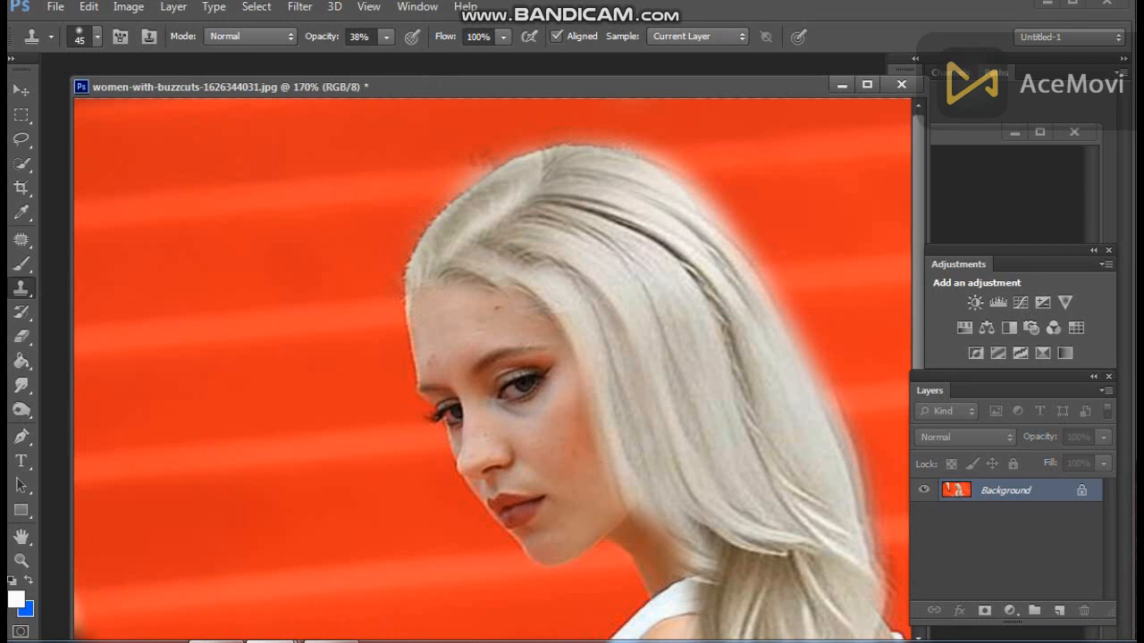
left_click(386, 37)
left_click_drag(386, 58, 442, 59)
right_click(579, 176)
left_click_drag(638, 223, 625, 224)
key("Return")
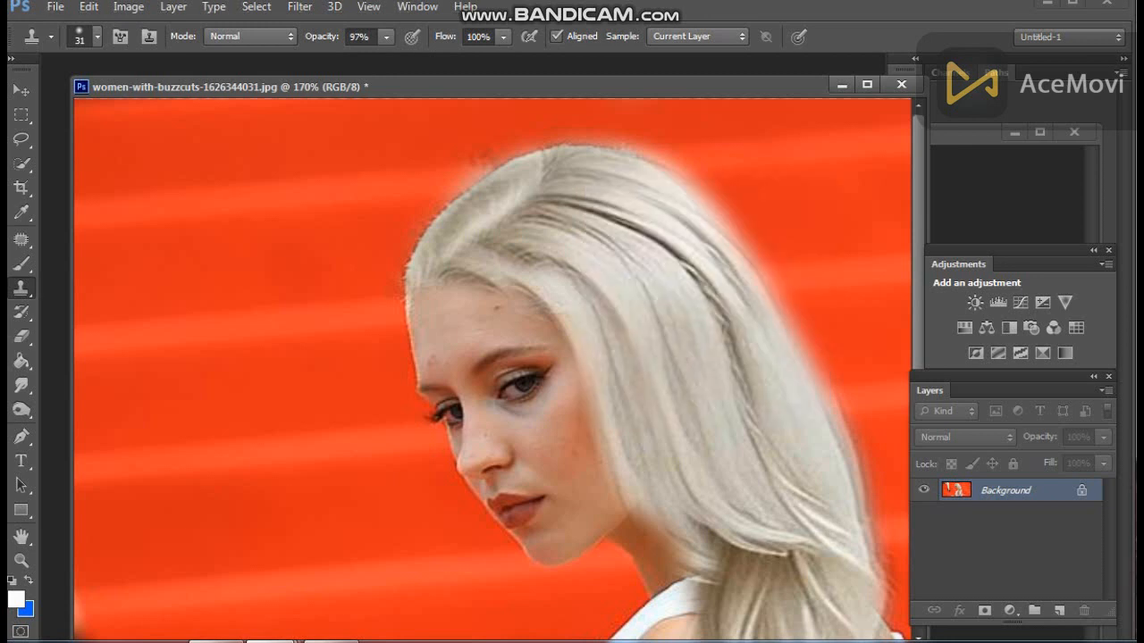
Clone neighbouring hair along the pale parting line from the crown to the front hairline to blend it away.
left_click(538, 178)
left_click(548, 171)
left_click(514, 199)
left_click(512, 201)
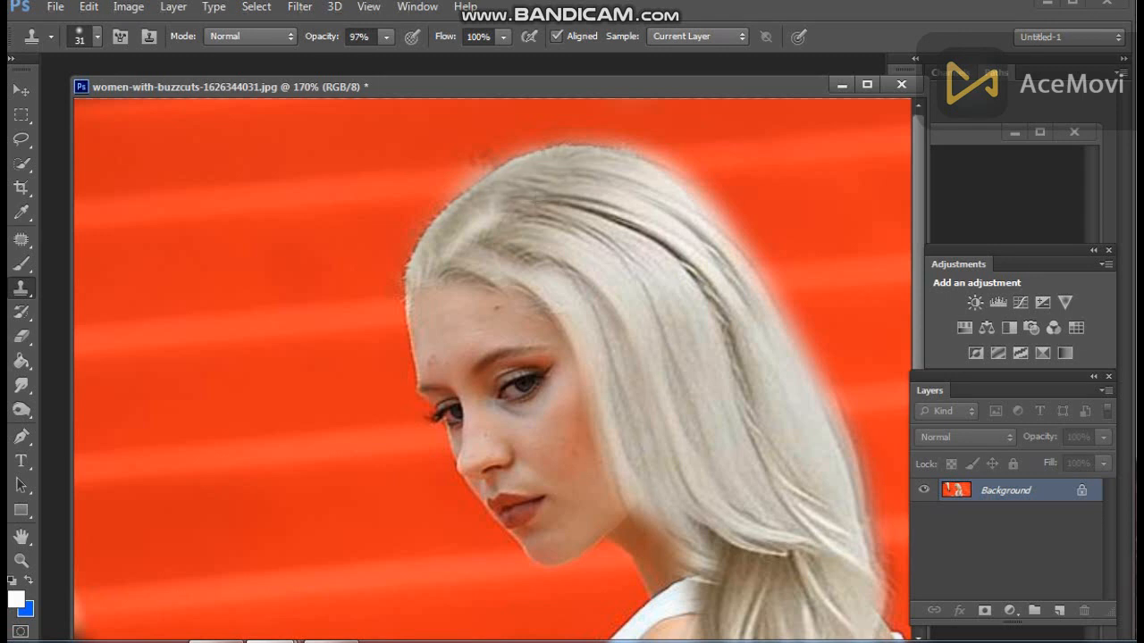
left_click(490, 210)
left_click(488, 214)
left_click(479, 228)
left_click(471, 233)
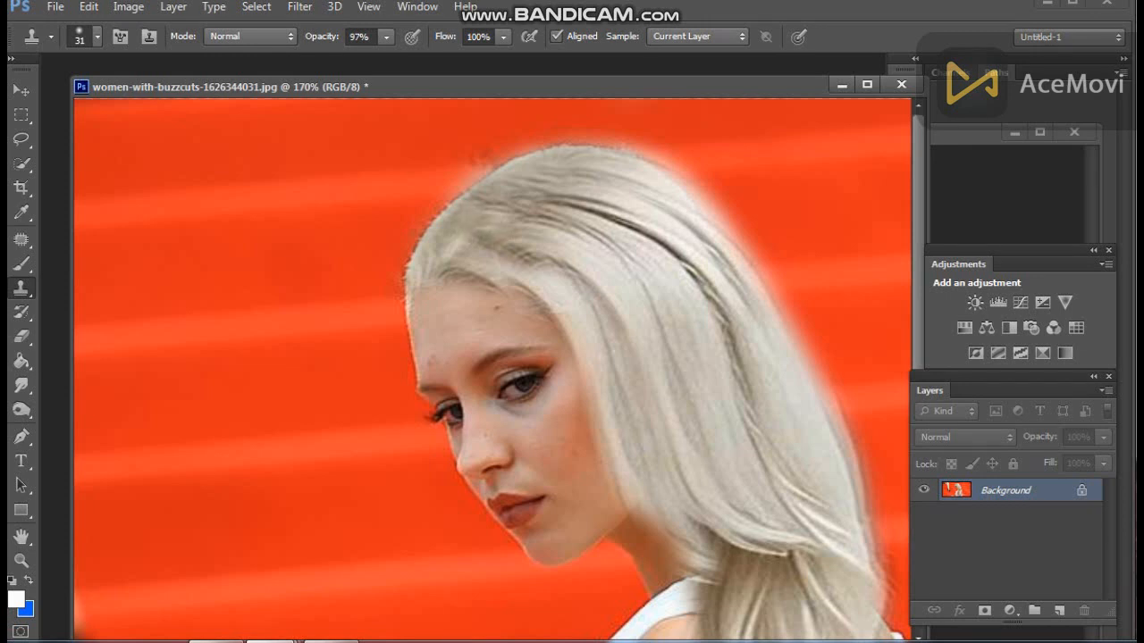
left_click(466, 240)
left_click(450, 242)
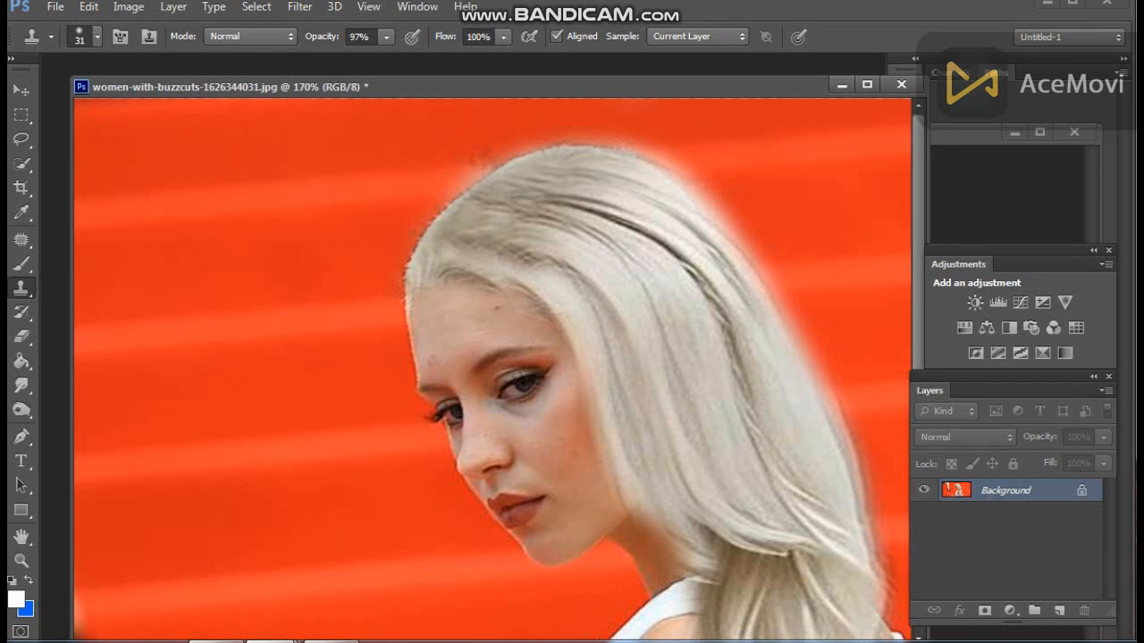
left_click(448, 257)
key("ctrl+0")
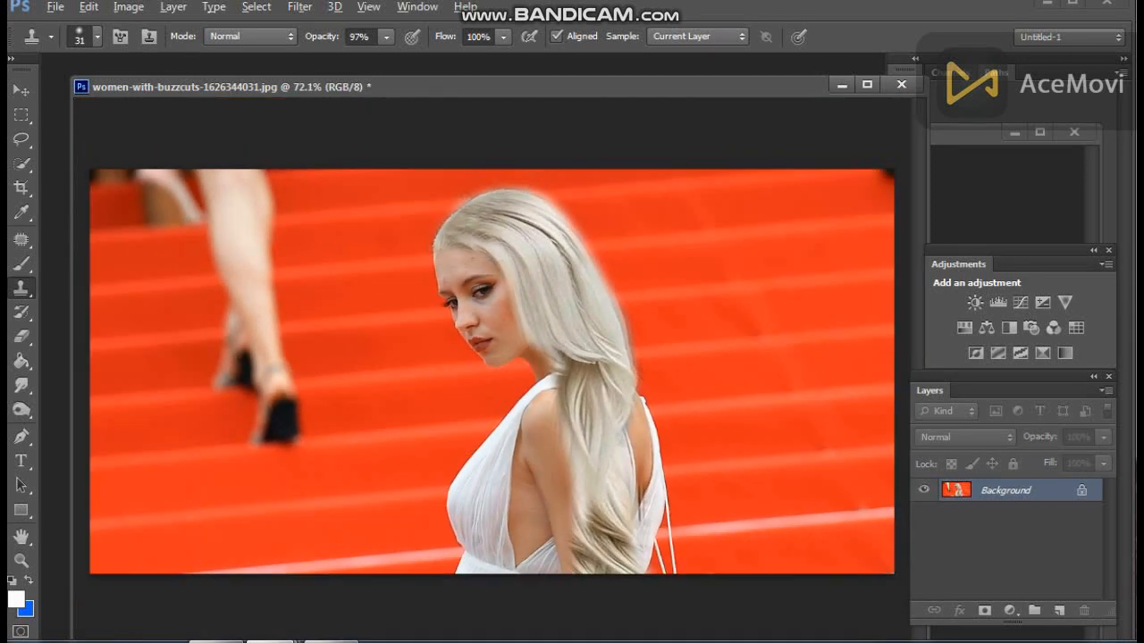
scroll(572, 376, "up", 5)
left_click_drag(573, 375, 600, 427)
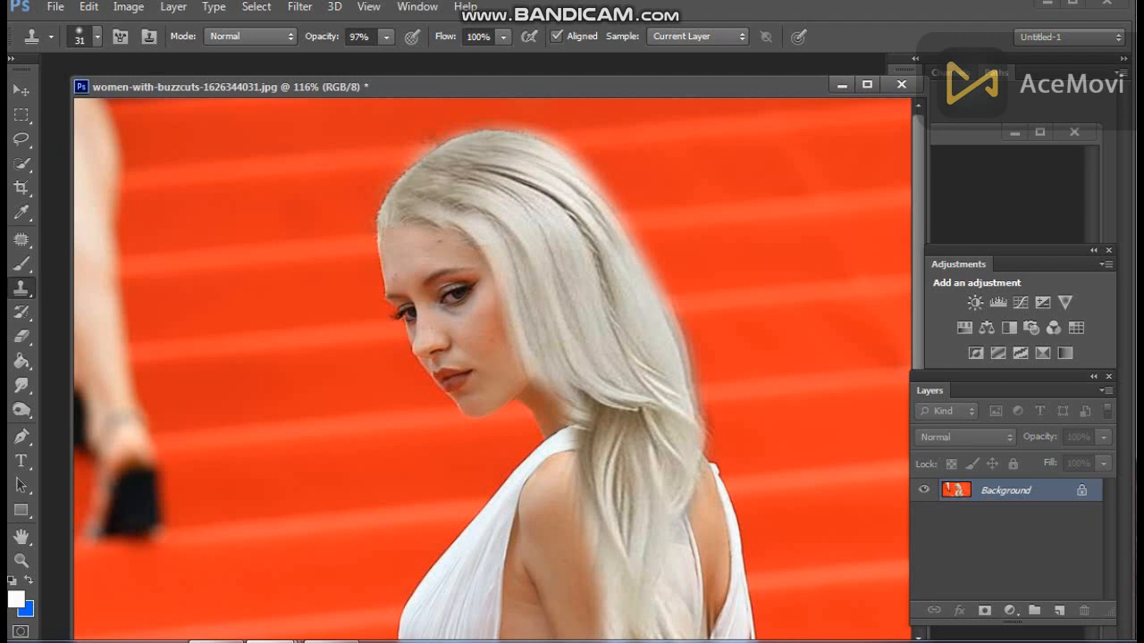
Brush white lightly over the hair above the forehead with a 17 px soft brush at 9% opacity.
left_click(21, 139)
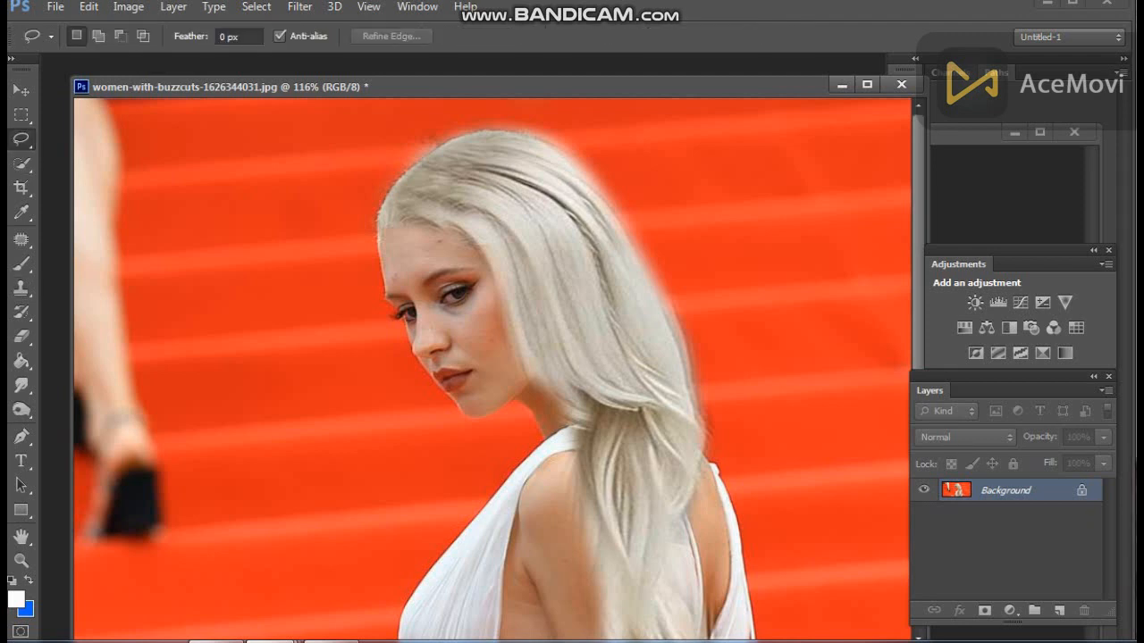
scroll(423, 268, "up", 3)
scroll(491, 366, "up", 2)
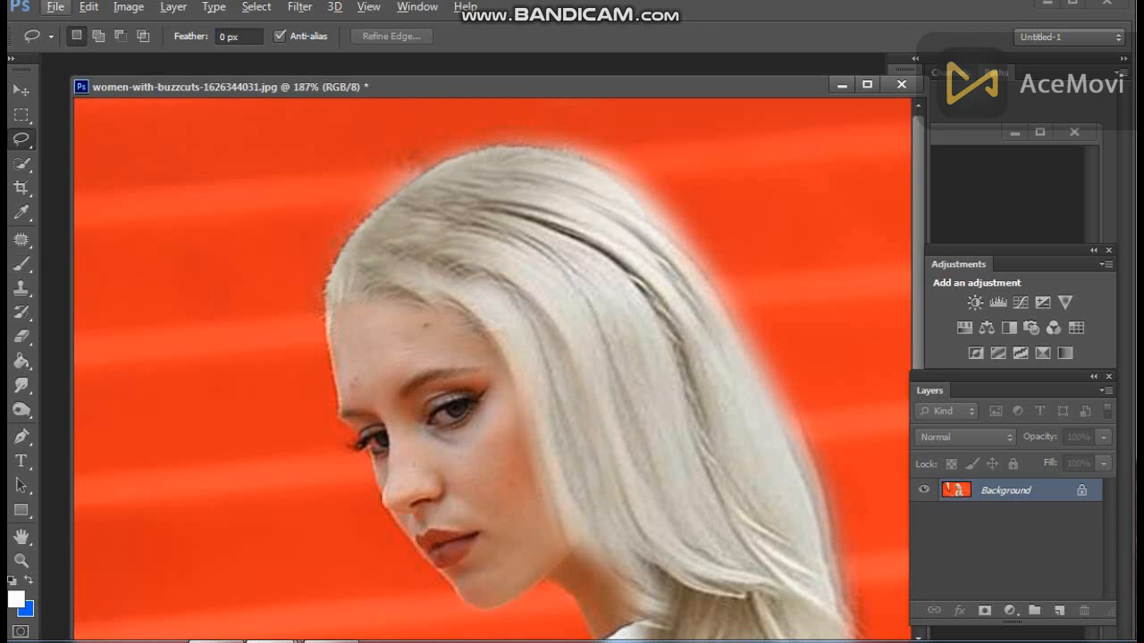
left_click(22, 265)
right_click(495, 291)
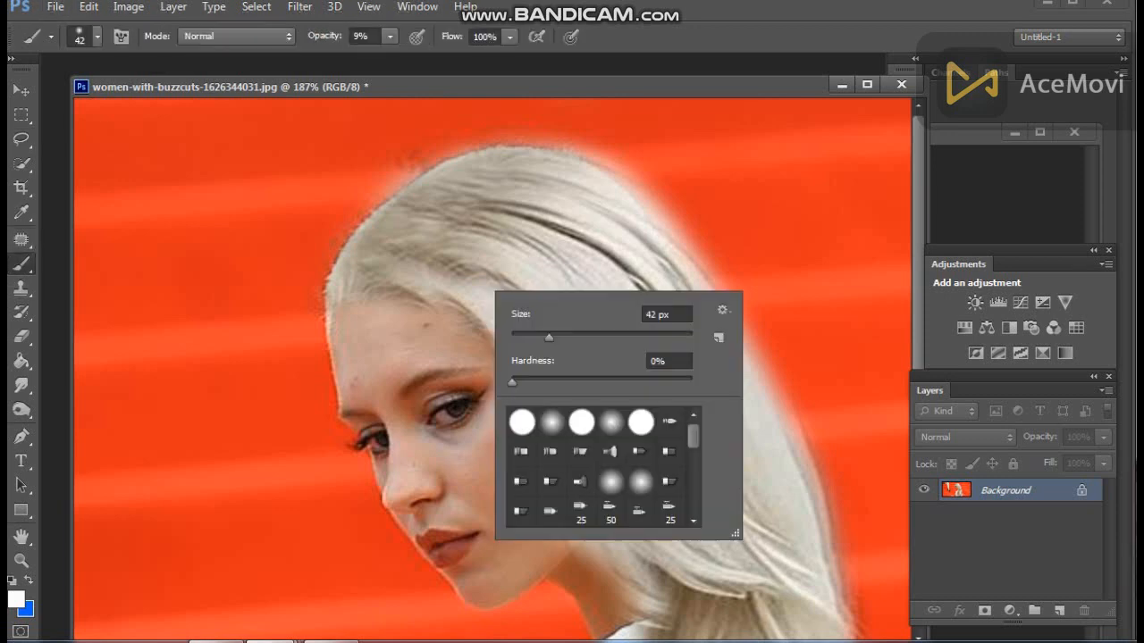
type("17")
key("Return")
key("Return")
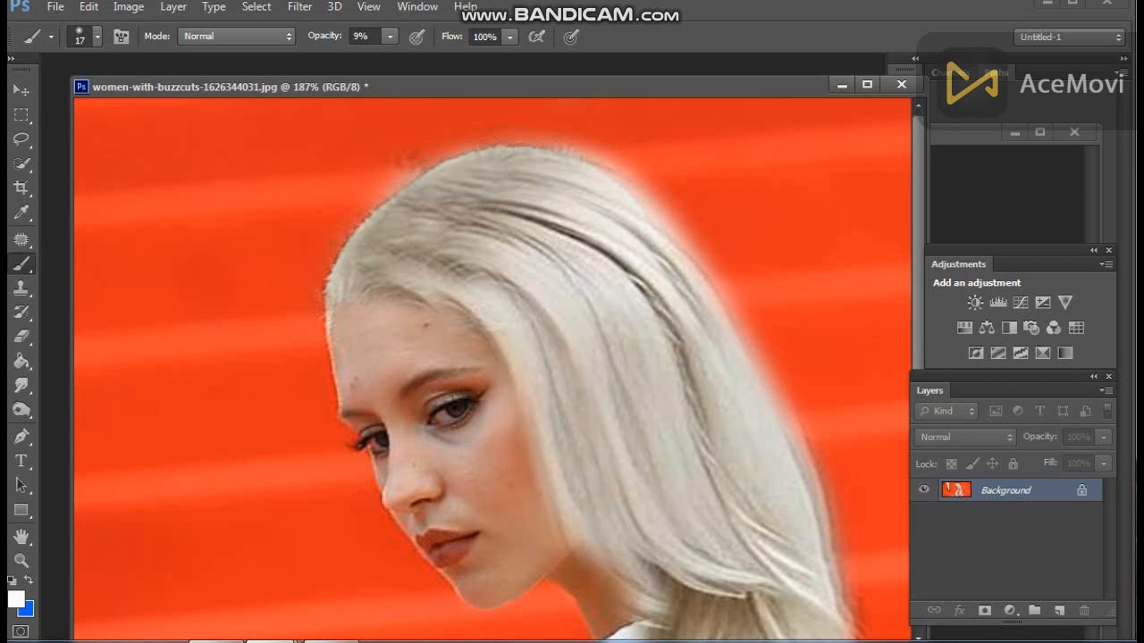
mouse_move(423, 213)
left_mouse_down()
mouse_move(464, 223)
mouse_move(488, 207)
mouse_move(474, 185)
left_mouse_up()
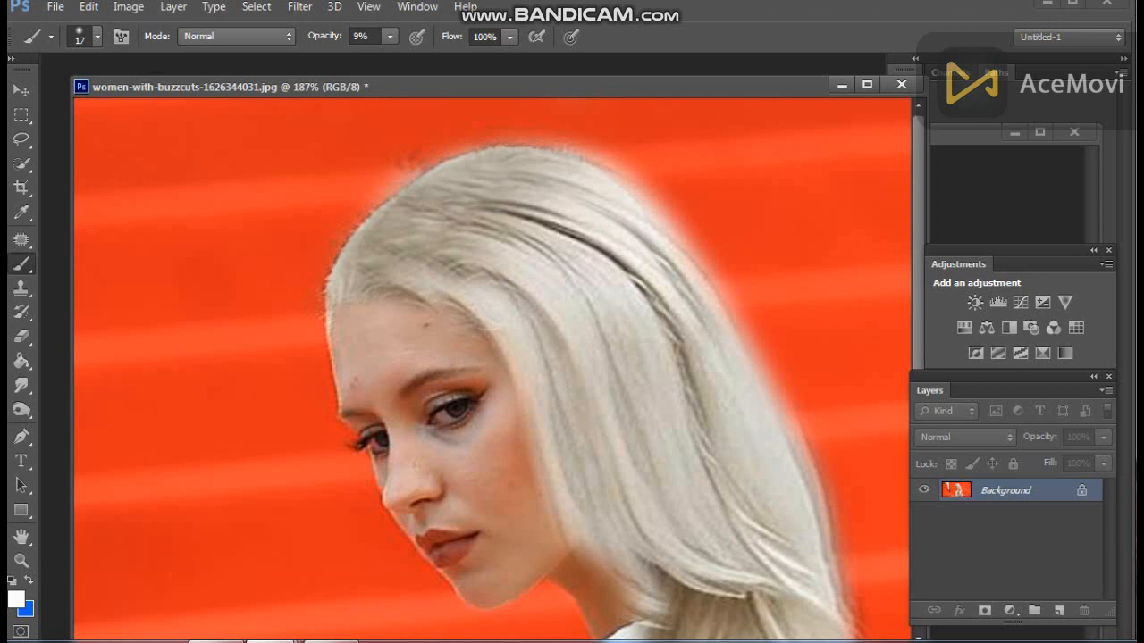
Remove the small blemishes on the forehead and cheek with a 3 px Spot Healing Brush.
scroll(429, 215, "down", 17)
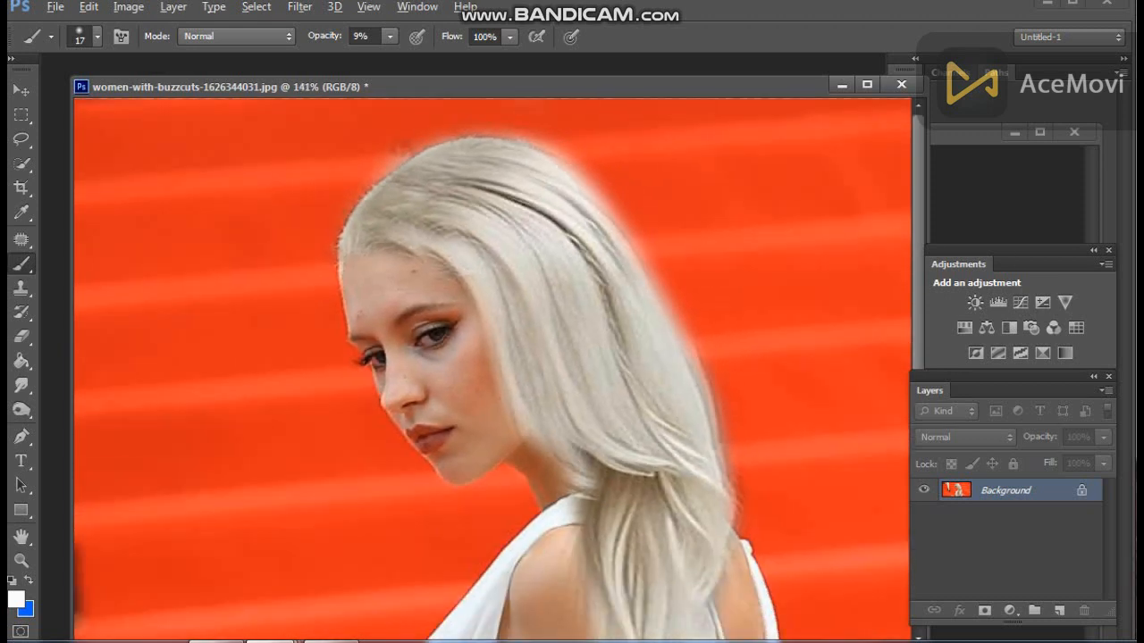
scroll(429, 214, "up", 6)
scroll(482, 295, "up", 5)
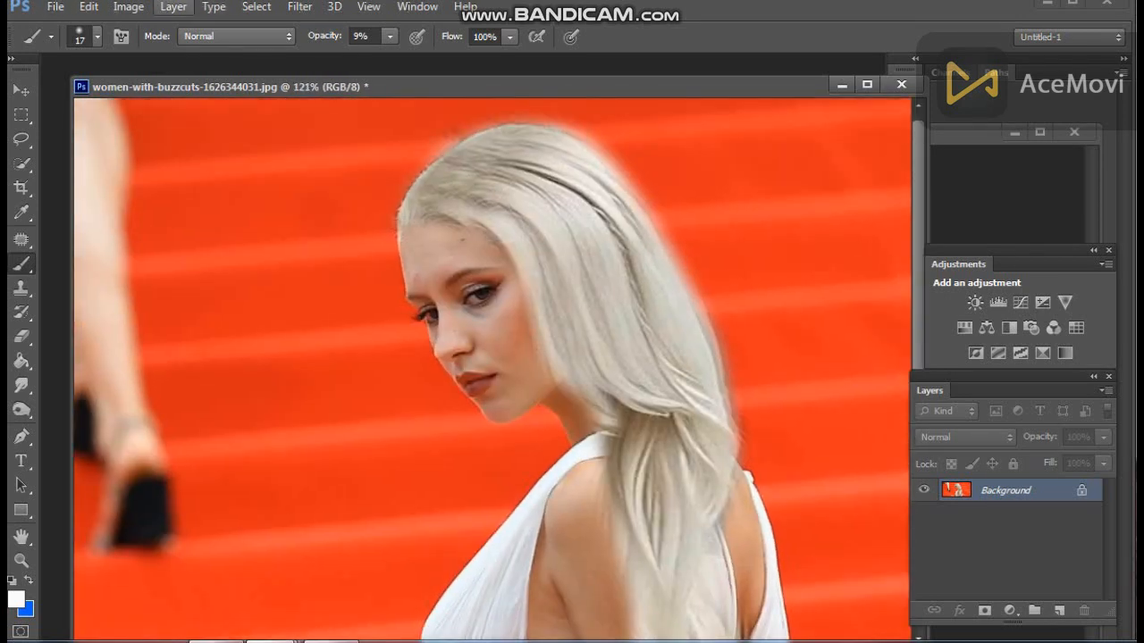
scroll(346, 308, "up", 3)
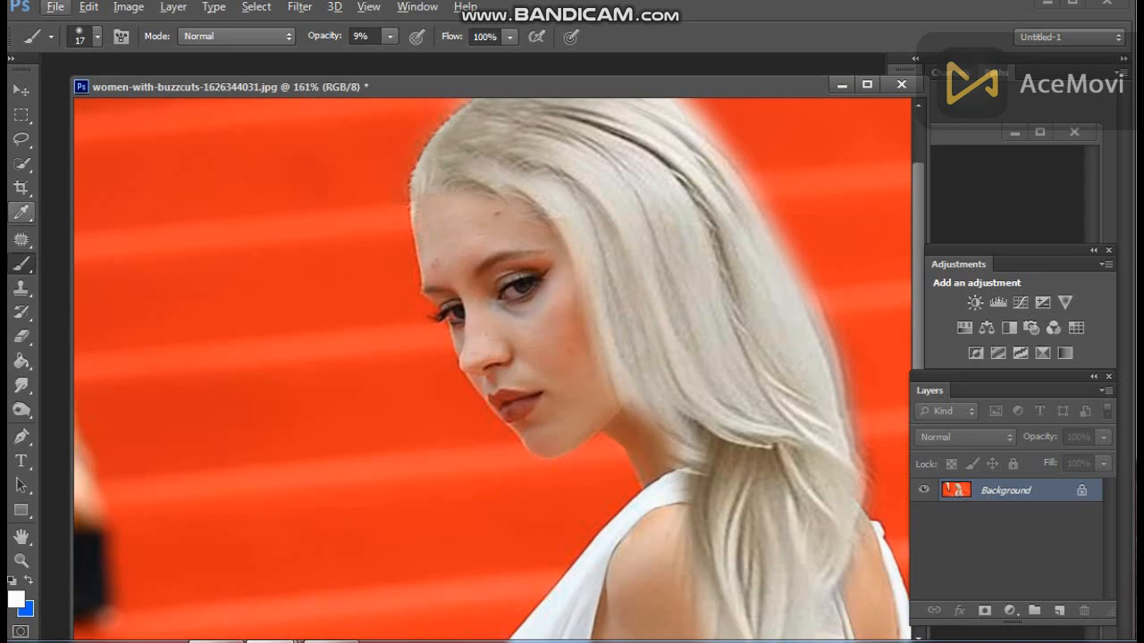
left_click(21, 239)
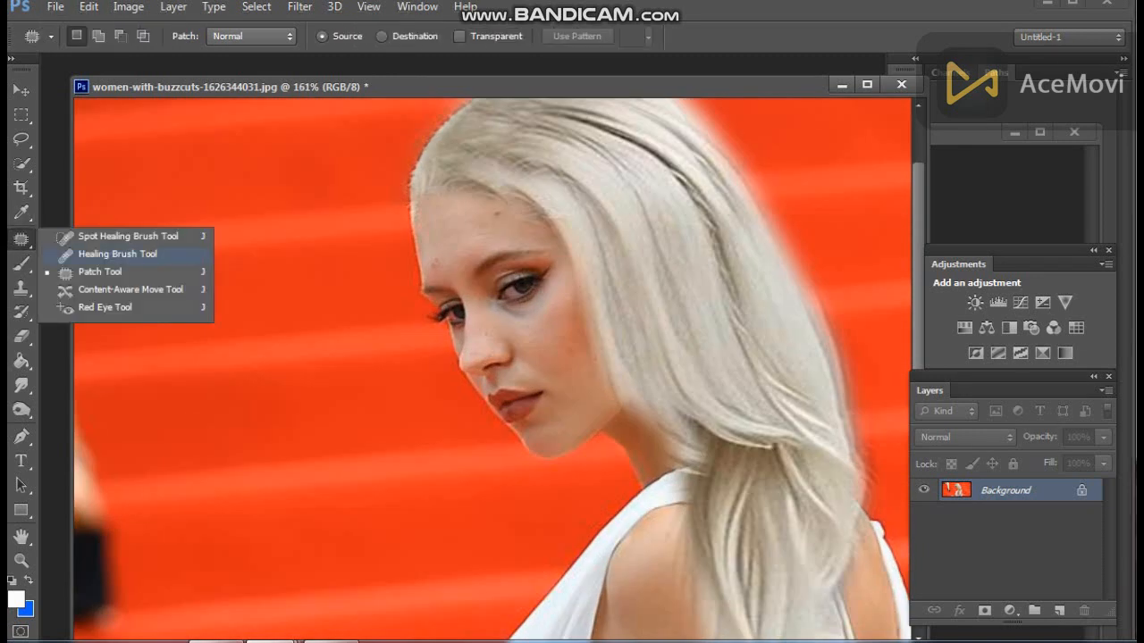
left_click(128, 237)
scroll(487, 300, "up", 9)
right_click(438, 178)
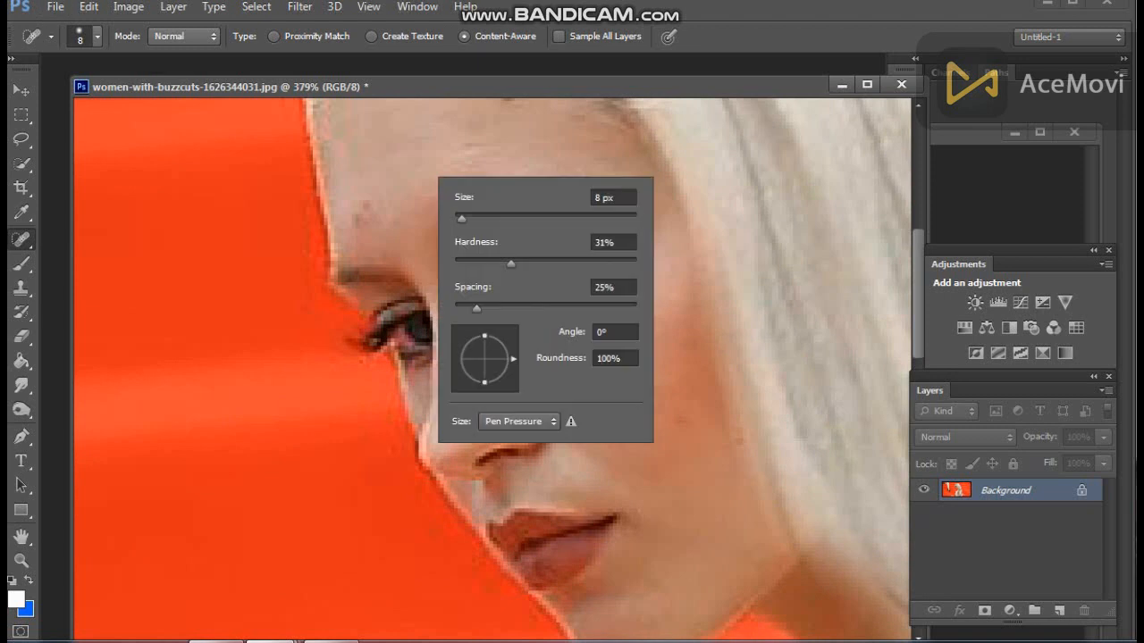
type("3")
key("Return")
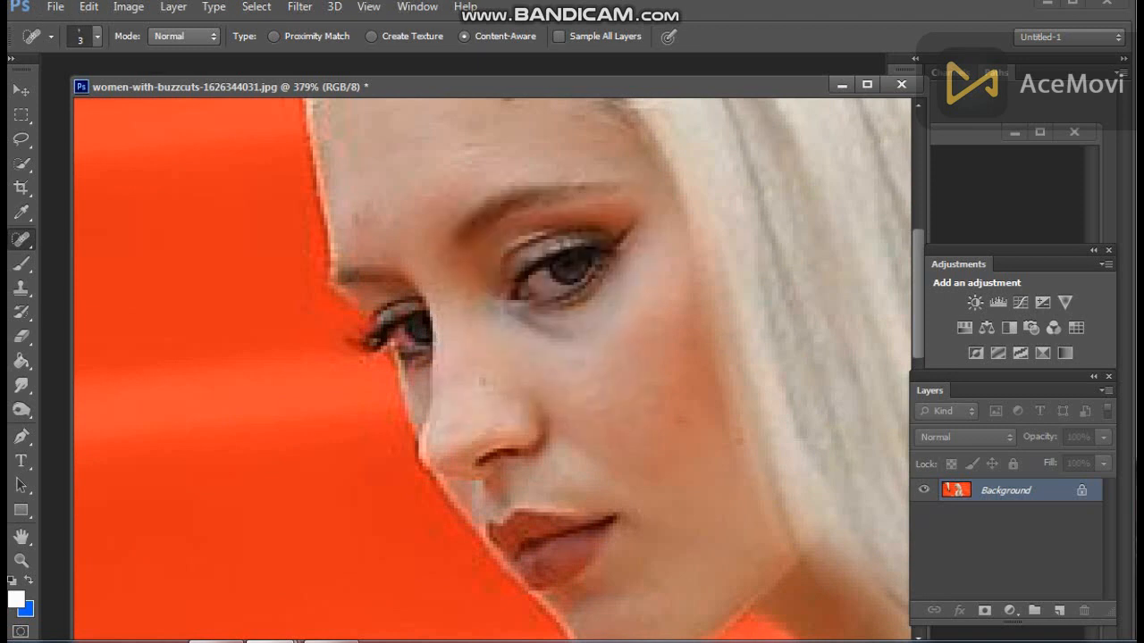
left_click(369, 212)
left_click_drag(455, 169, 436, 266)
left_click(485, 195)
left_click(497, 188)
left_click(482, 210)
left_click(452, 230)
left_click(454, 232)
left_click(454, 236)
left_click(488, 194)
mouse_move(489, 176)
left_mouse_down()
mouse_move(506, 188)
mouse_move(443, 255)
left_mouse_up()
left_click(509, 195)
left_click_drag(500, 402, 437, 222)
mouse_move(591, 321)
left_mouse_down()
mouse_move(591, 358)
mouse_move(586, 344)
left_mouse_up()
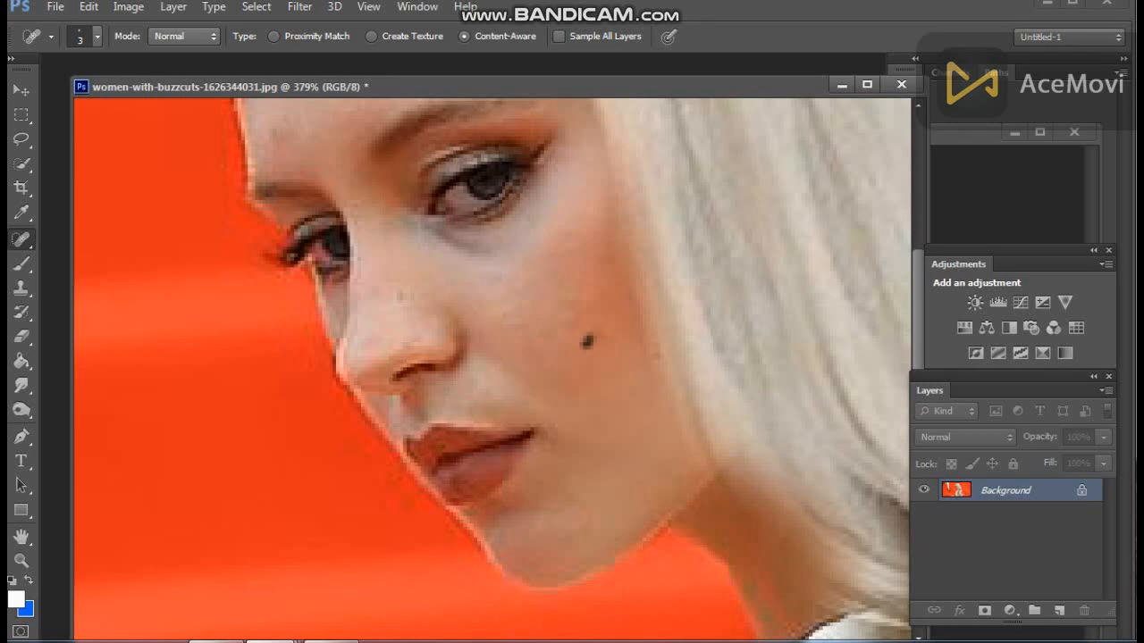
Choose a light red foreground colour and tint the lips with a 10 px brush at 9% opacity.
scroll(469, 353, "down", 2)
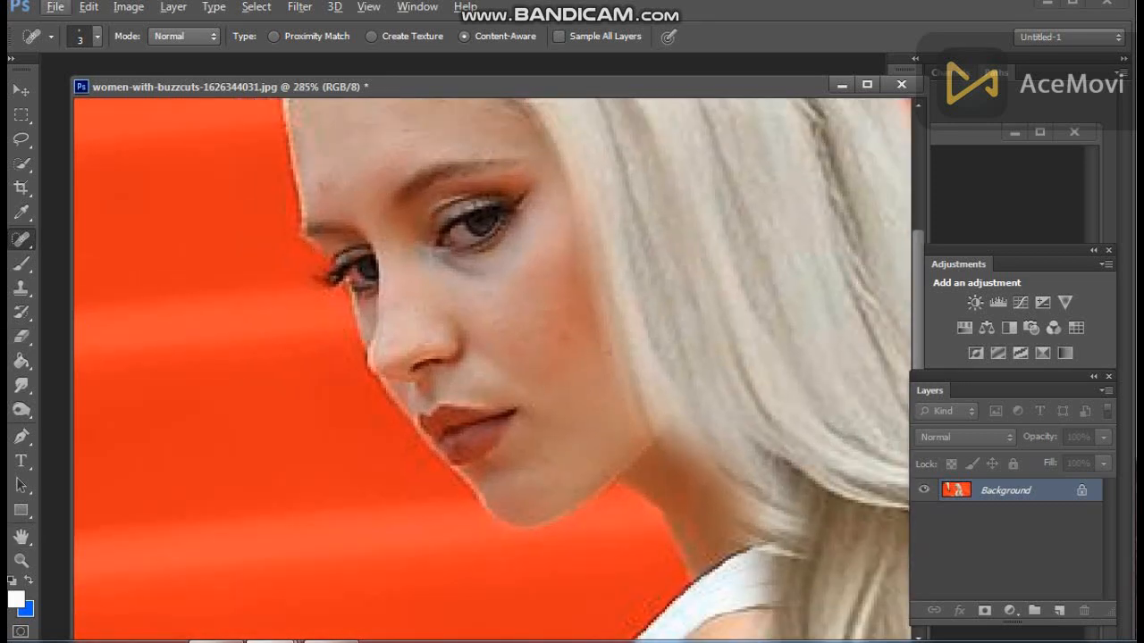
left_click(15, 599)
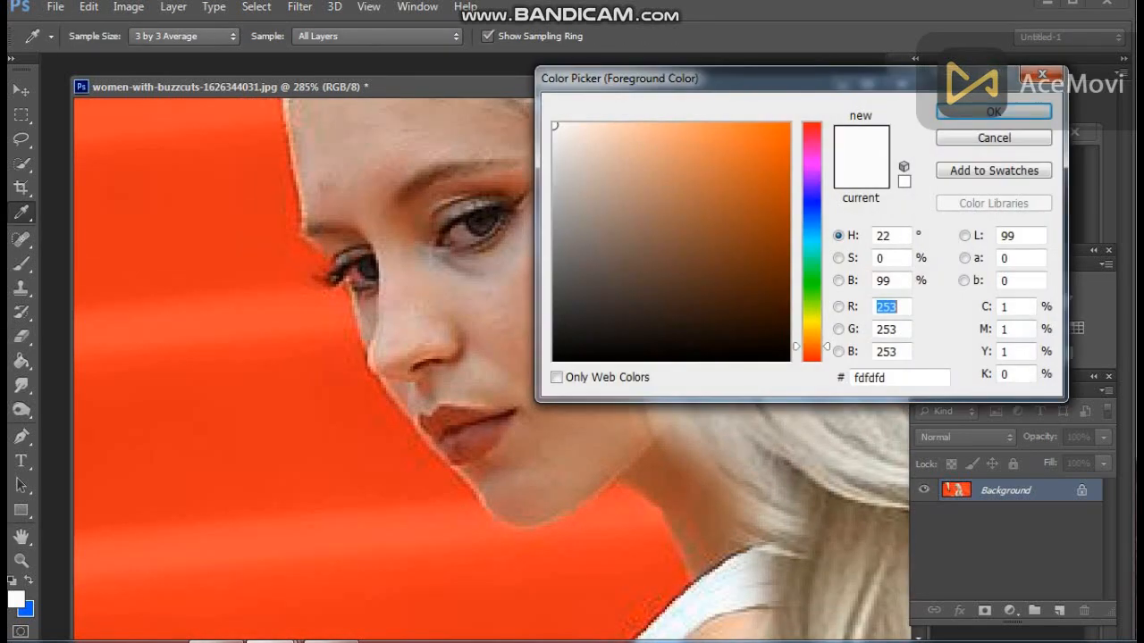
left_click(811, 130)
left_click(779, 132)
left_click(993, 112)
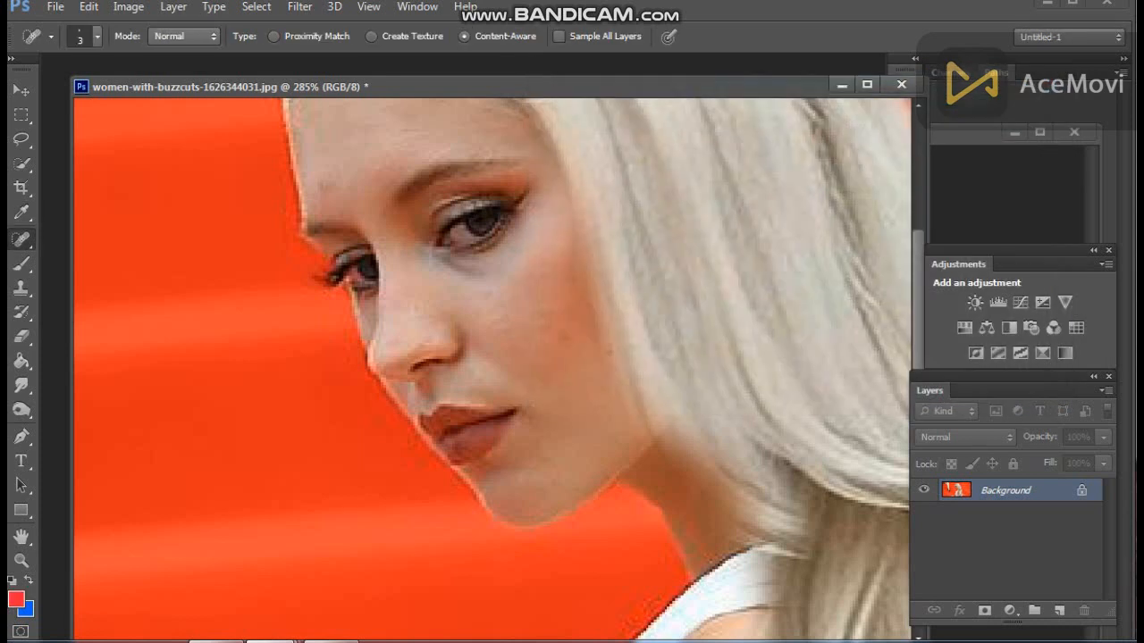
left_click(21, 264)
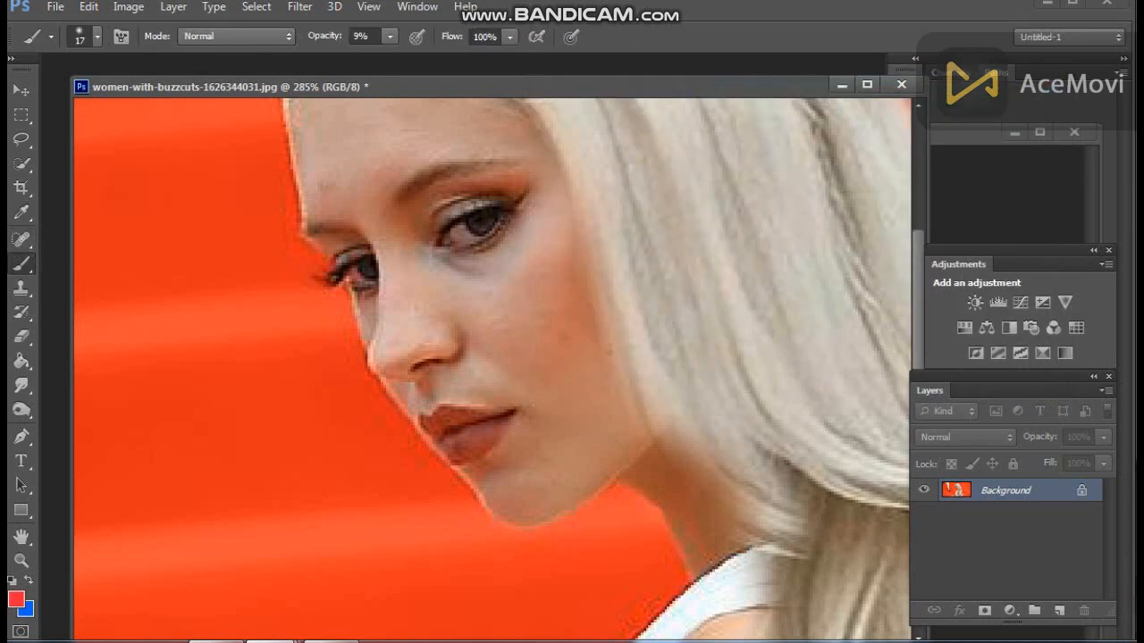
right_click(524, 417)
left_click_drag(556, 438, 549, 438)
key("Return")
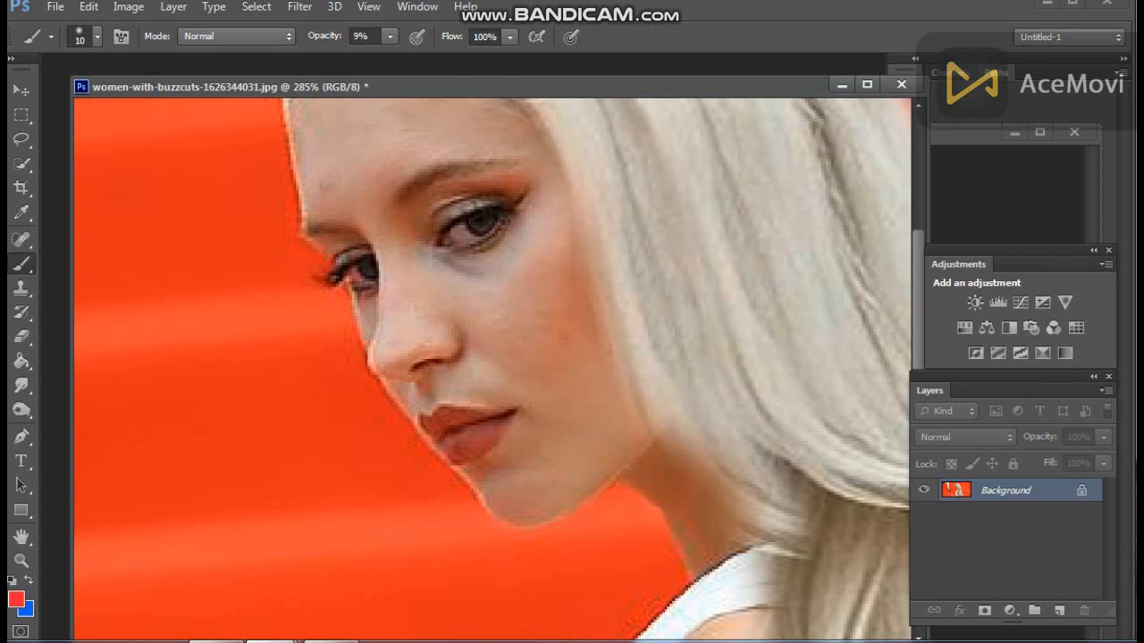
scroll(514, 393, "down", 7)
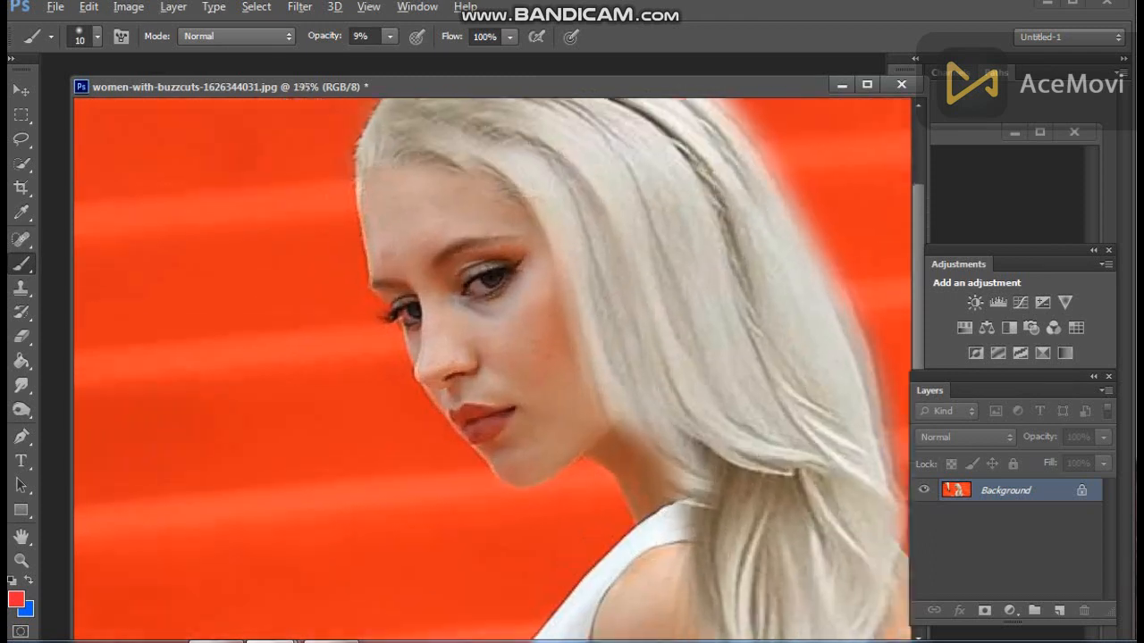
scroll(514, 393, "up", 1)
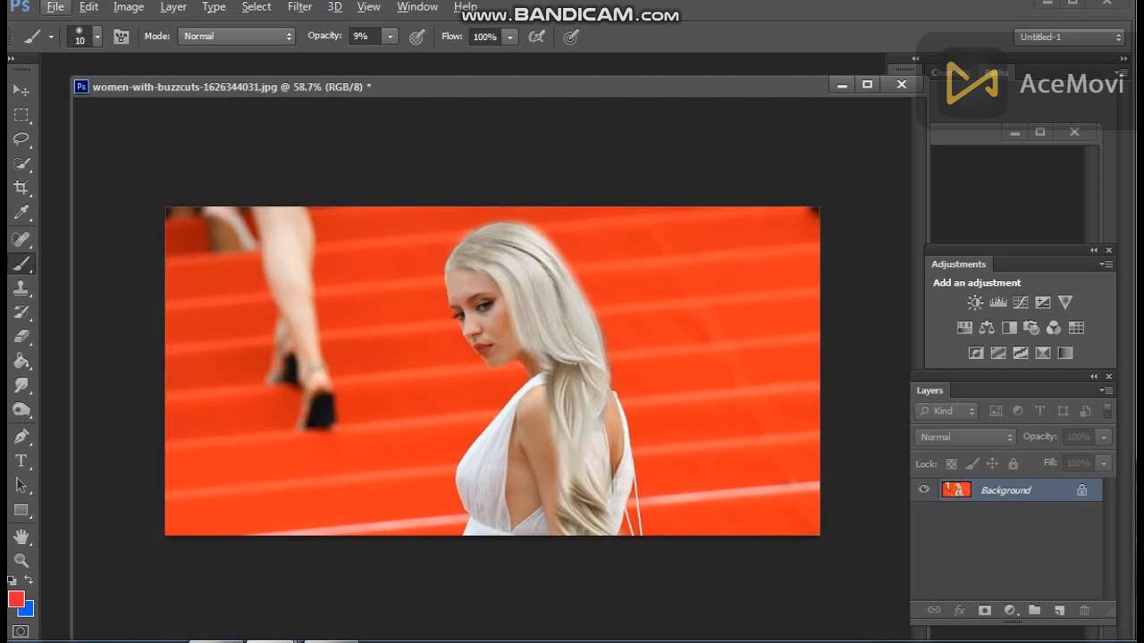
scroll(492, 371, "up", 1)
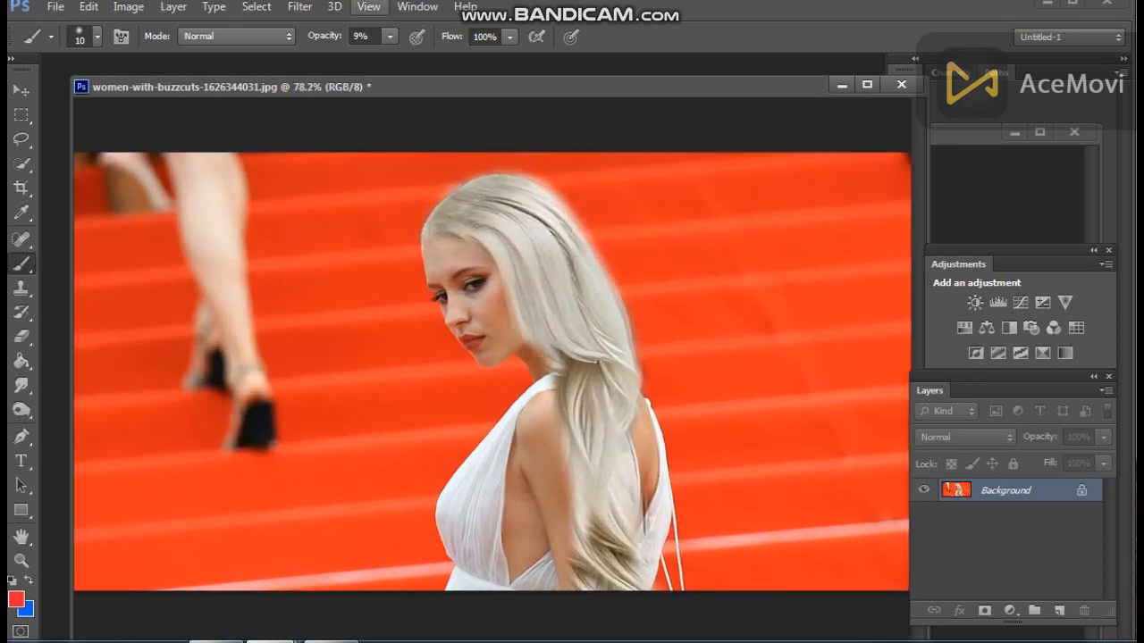